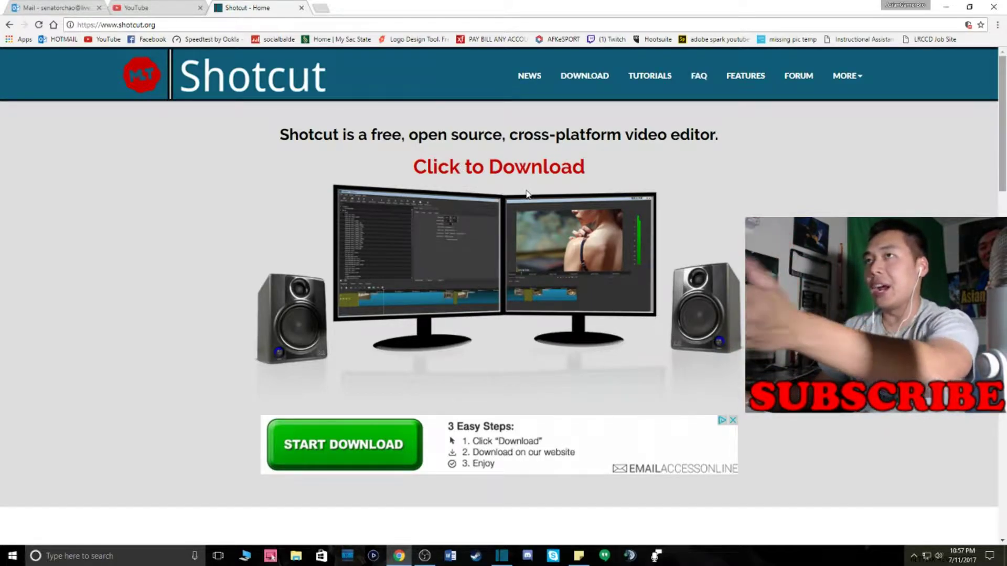
Scroll through the shotcut.org homepage's feature sections and back up.
scroll(502, 226, down, 5)
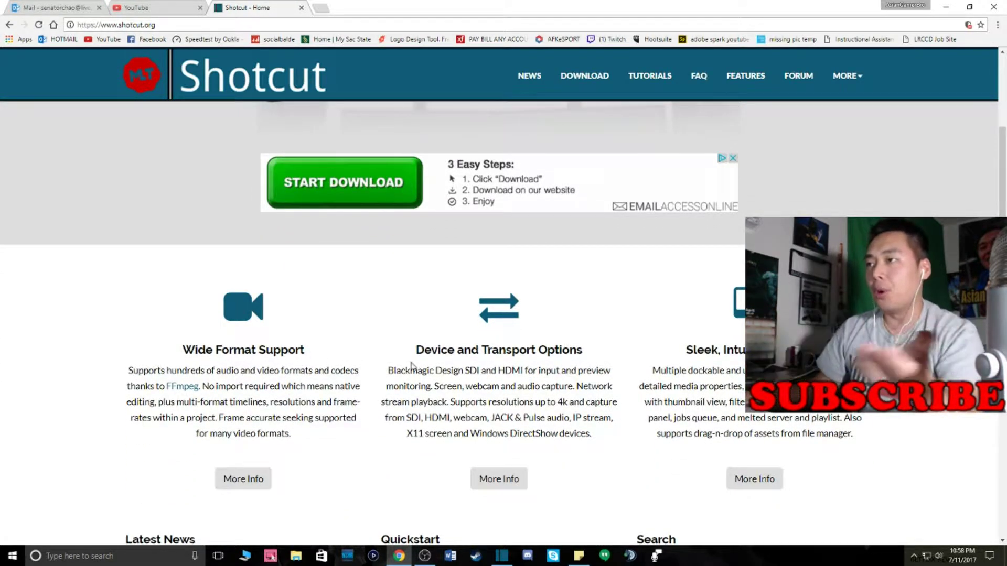
scroll(695, 338, down, 1)
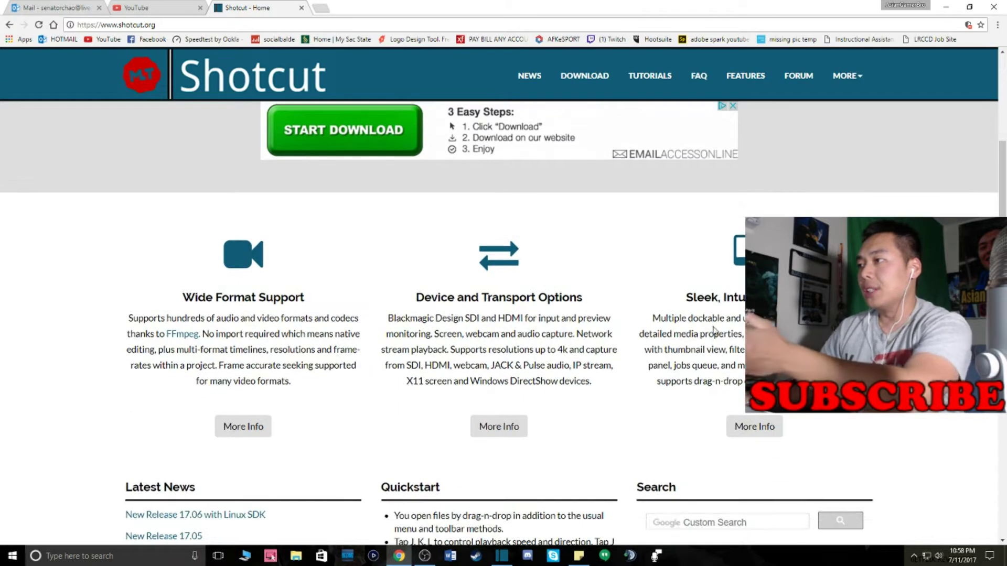
scroll(439, 406, down, 6)
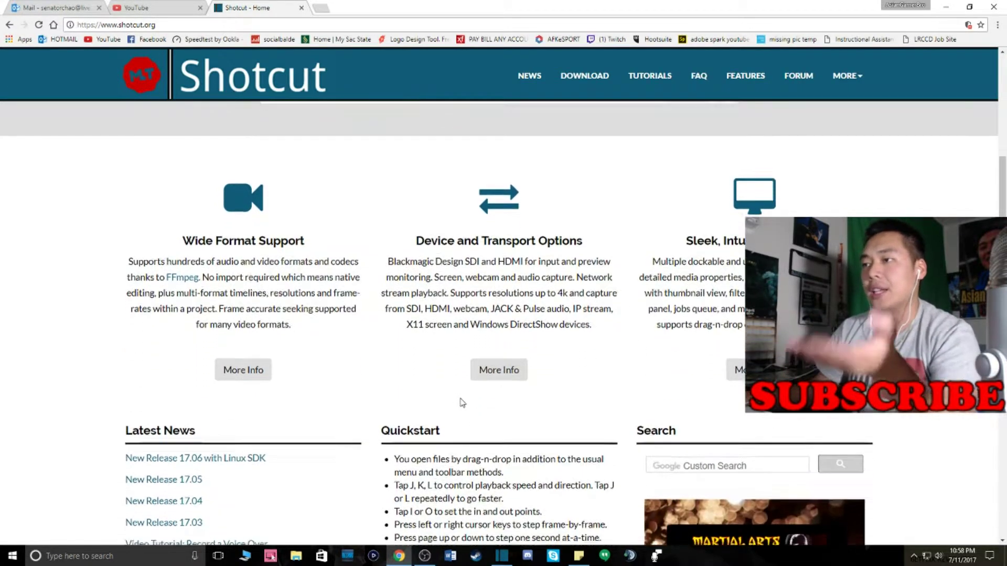
scroll(438, 405, down, 1)
scroll(434, 405, up, 5)
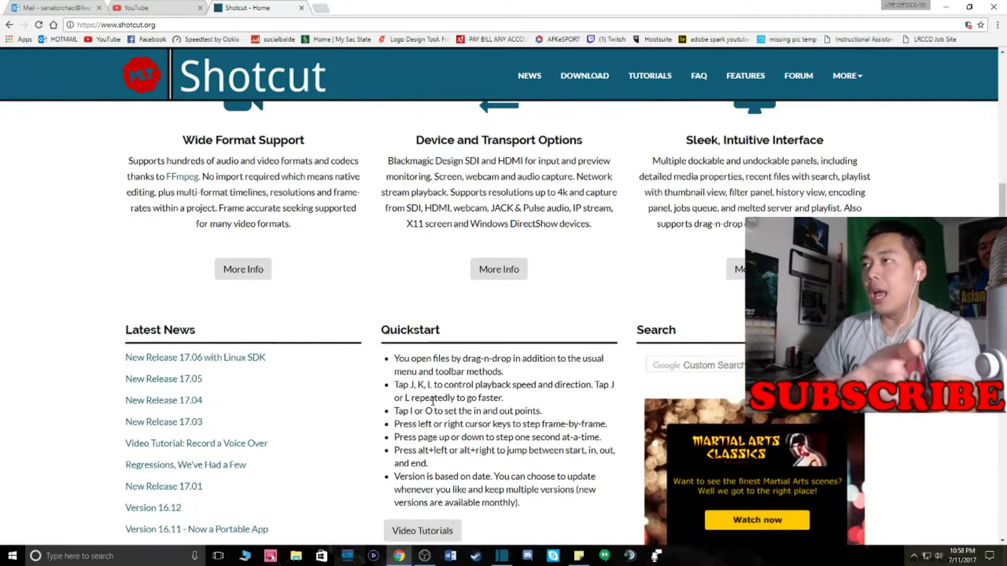
scroll(434, 404, up, 2)
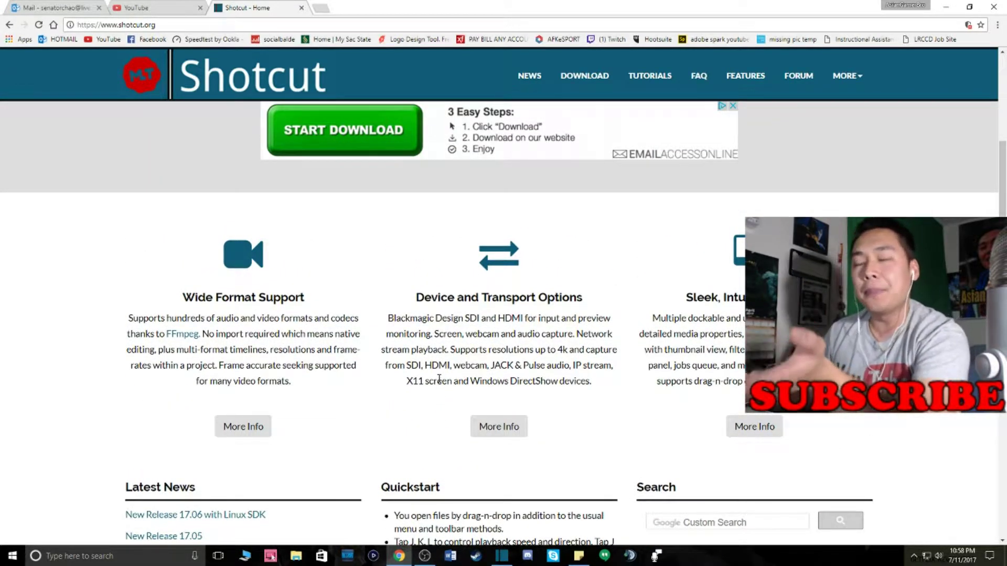
scroll(438, 378, up, 1)
scroll(435, 371, up, 1)
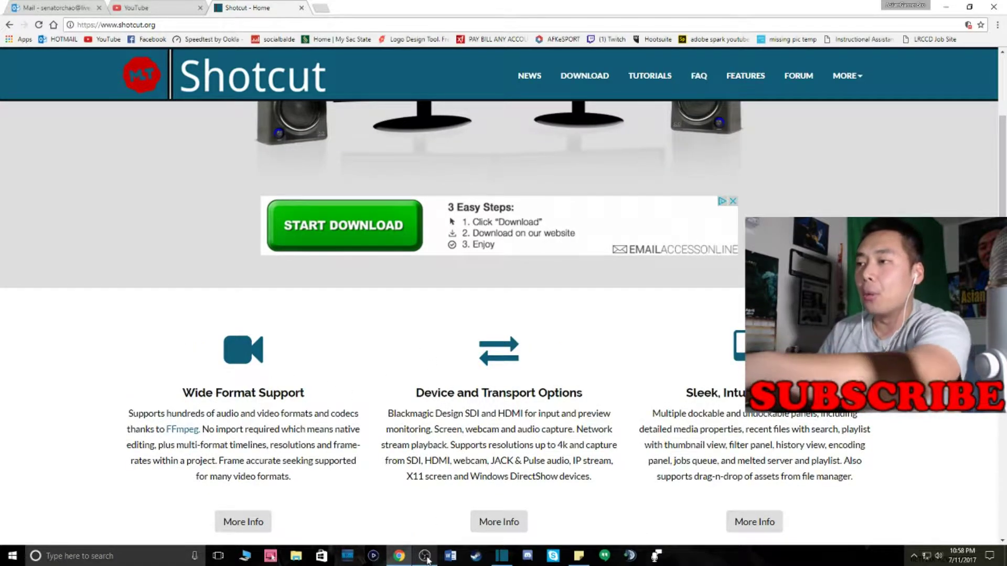
mouse_move(426, 559)
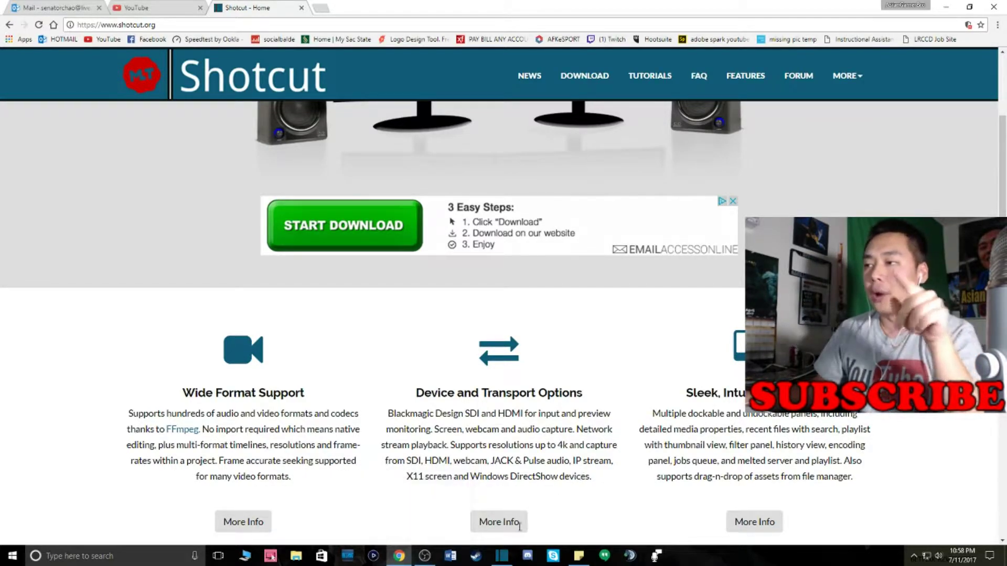
Minimize Chrome and OBS, return to Shotcut, and pick the H.264 High Profile export preset.
click(947, 7)
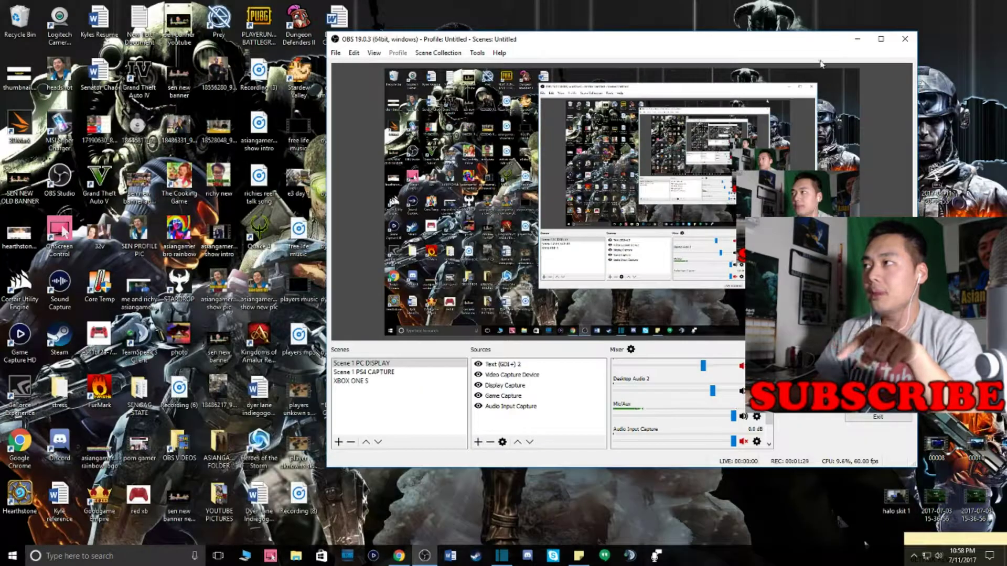
click(857, 39)
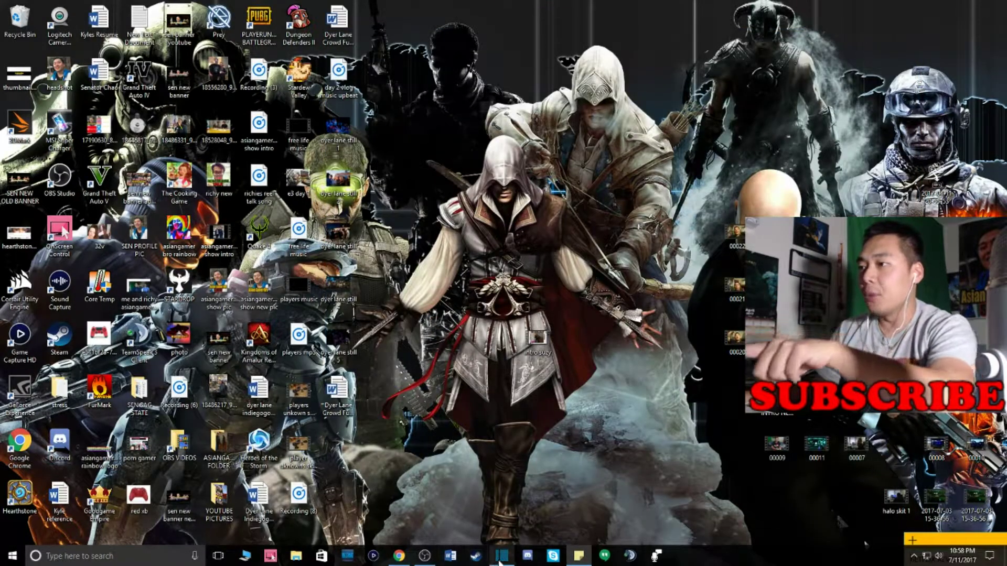
click(500, 558)
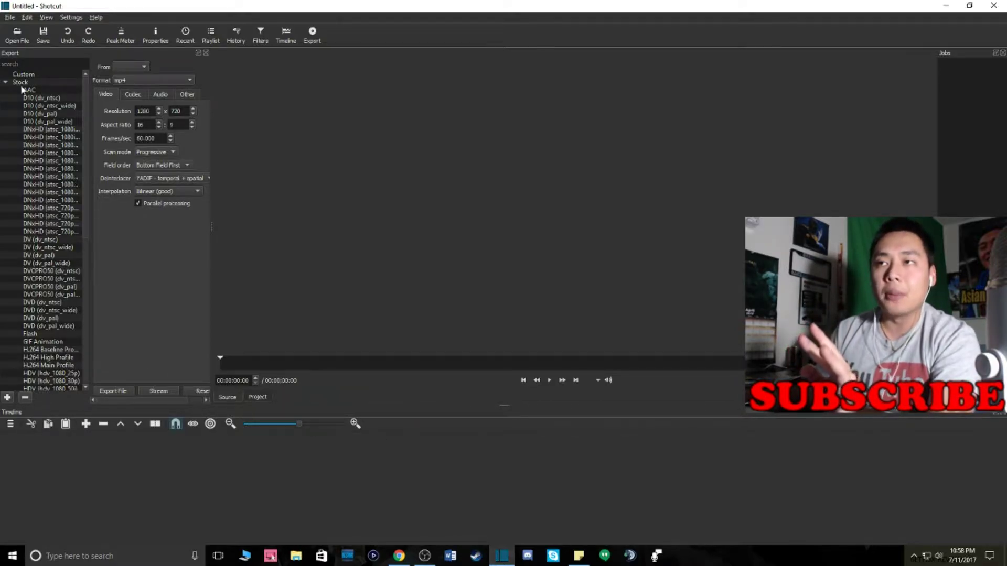
click(61, 359)
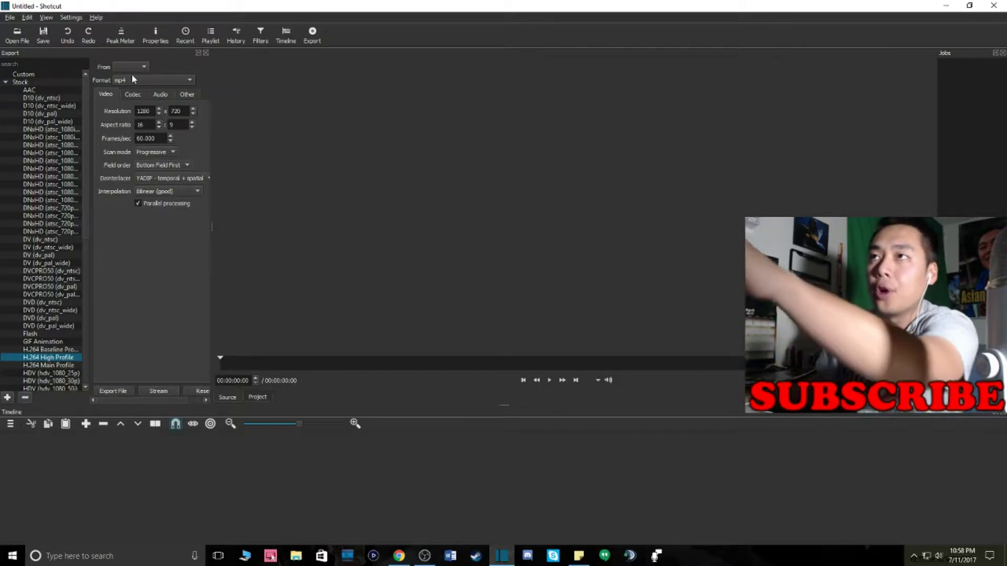
Replace the export resolution width with 1920 for a 1920x1080 output.
double_click(145, 112)
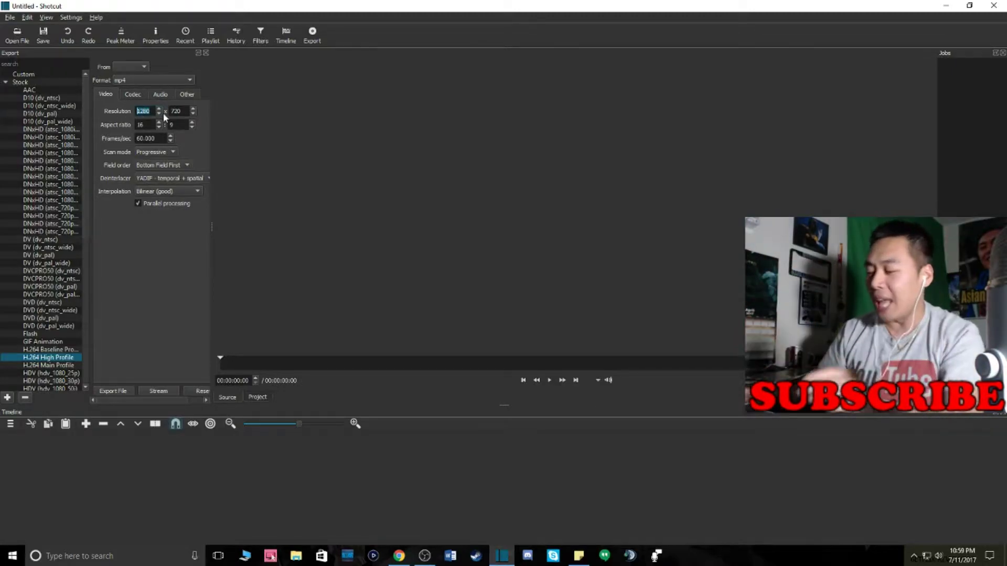
text(1920)
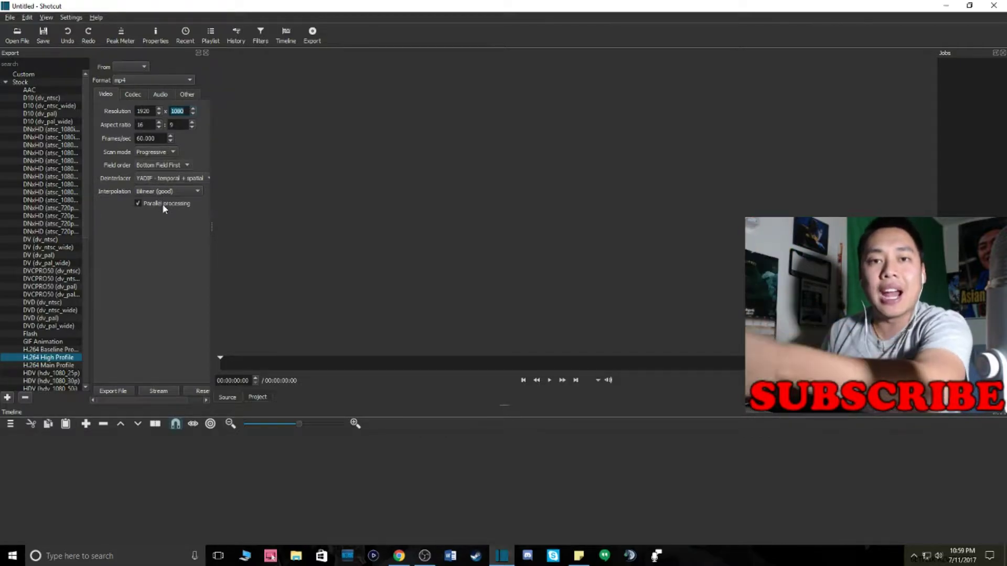
mouse_move(159, 204)
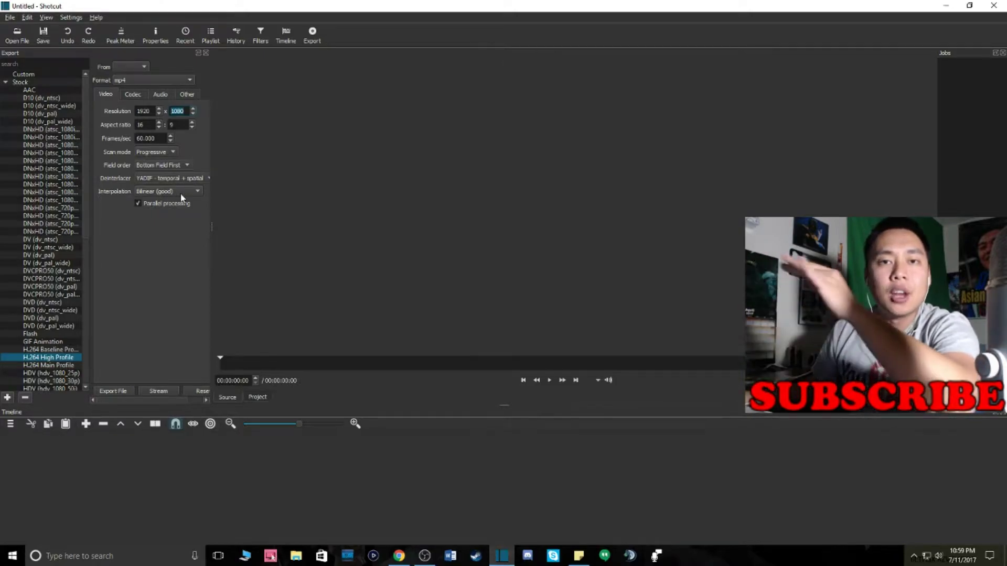
Set the codec quality to 80% and view the audio export settings.
click(135, 95)
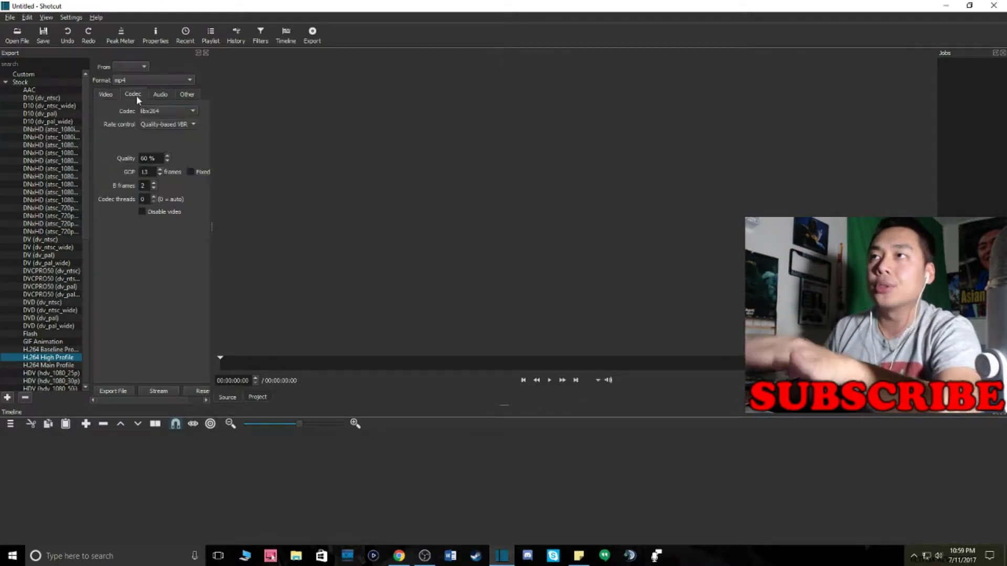
double_click(145, 158)
text(80)
key(Return)
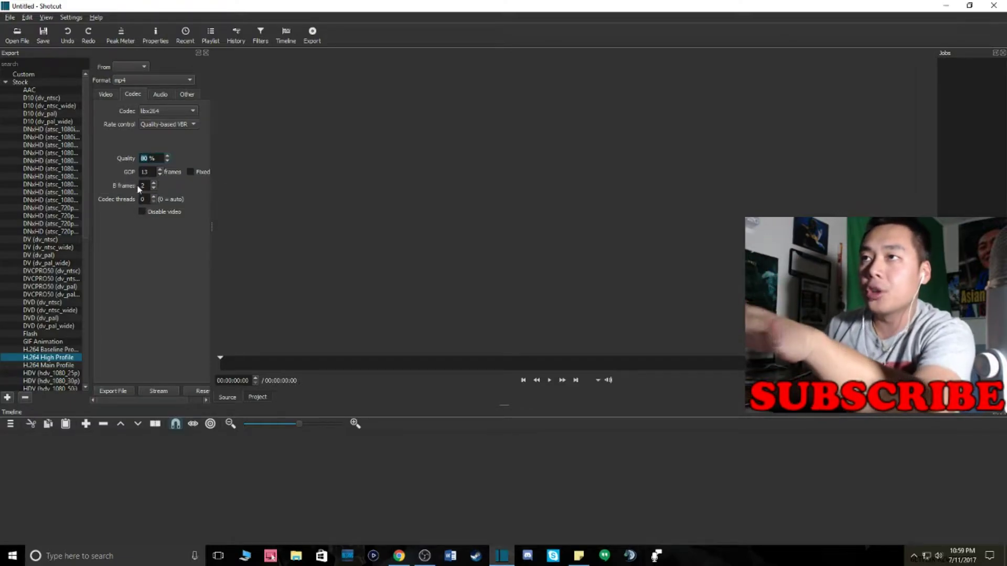
click(160, 94)
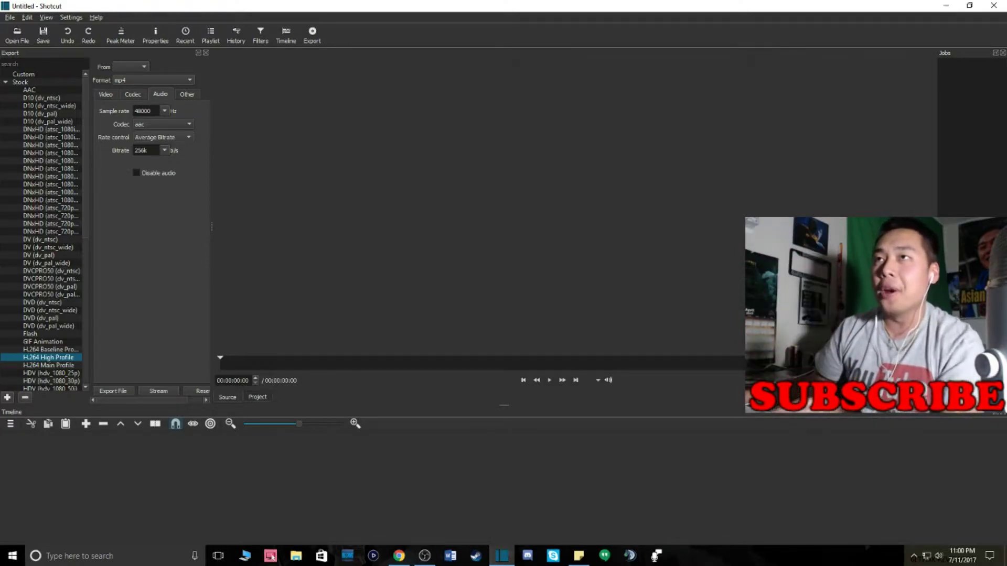
Open clip 00009 from the Desktop and start its preview.
click(17, 34)
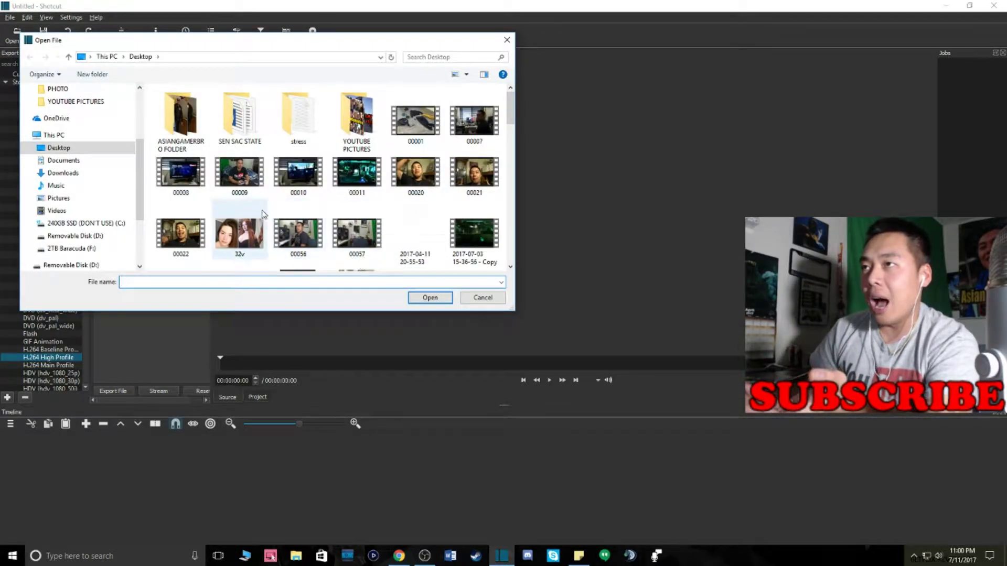
double_click(245, 182)
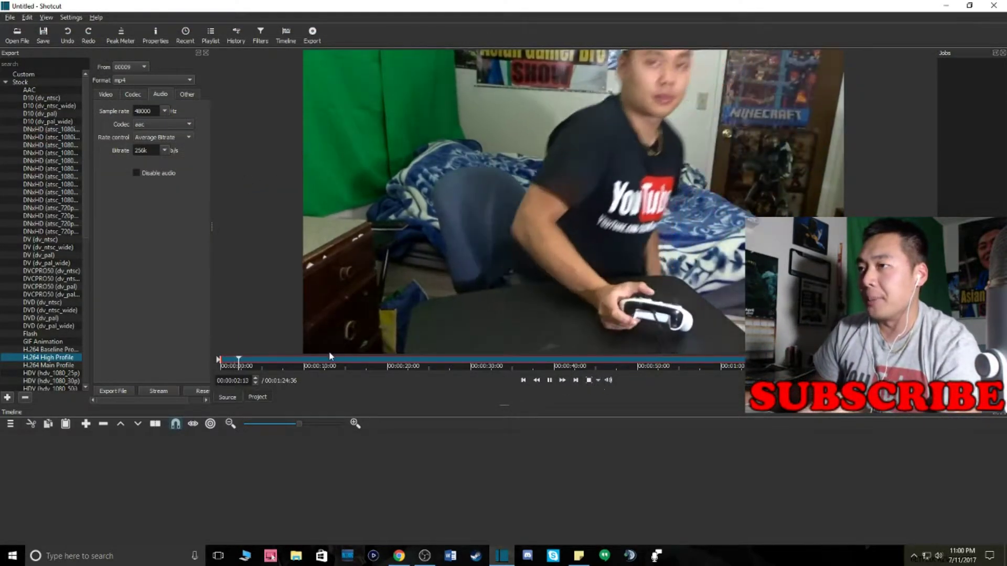
click(549, 381)
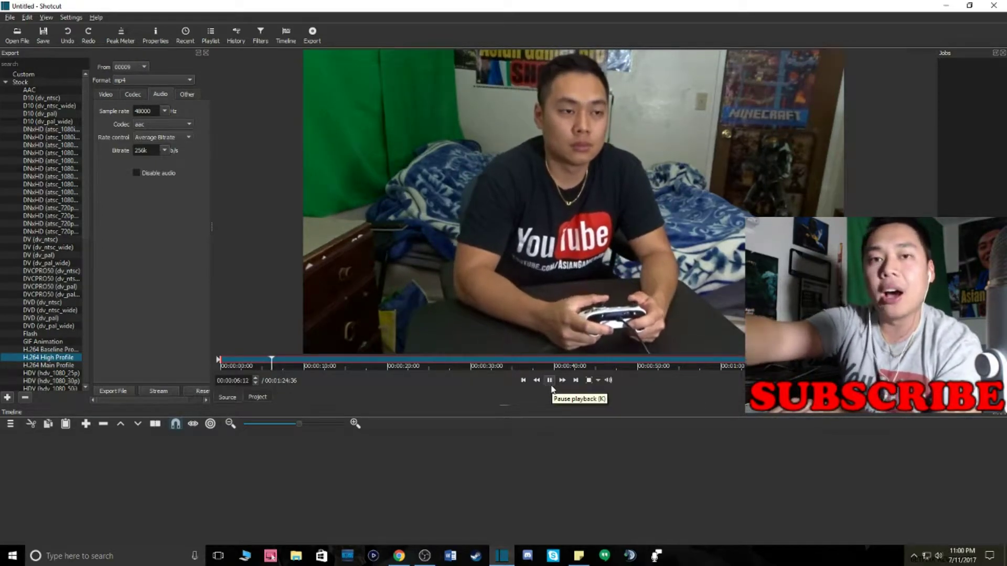
Scrub the clip to about 9 s, 25 s, 48 s, 1:06, then back to 13 s.
click(296, 361)
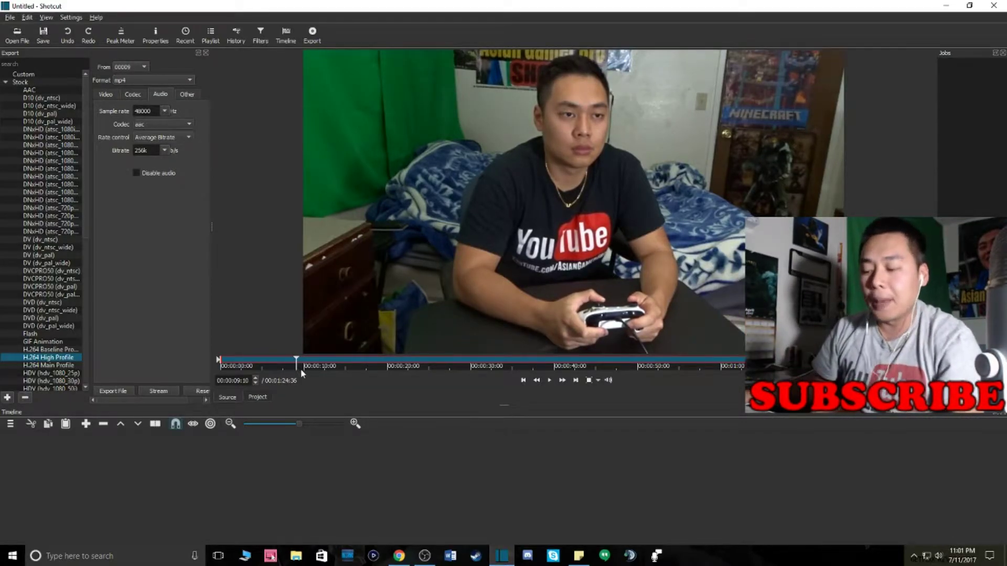
click(549, 382)
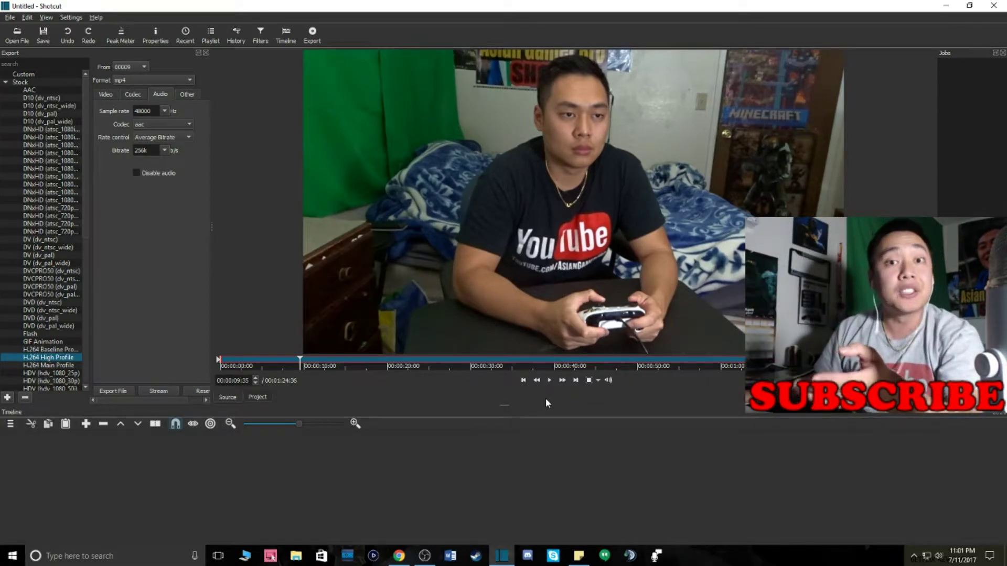
click(303, 362)
click(433, 362)
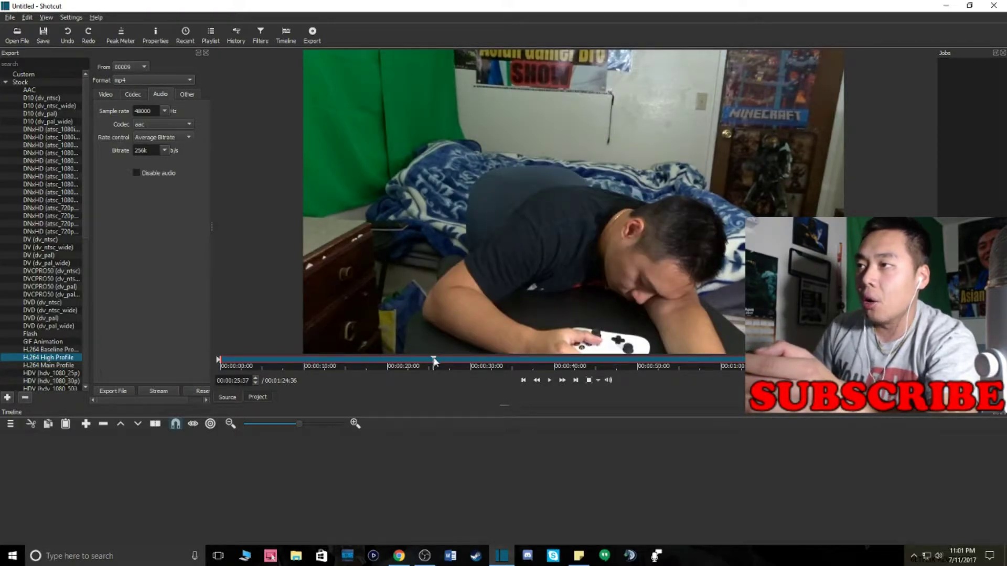
click(625, 359)
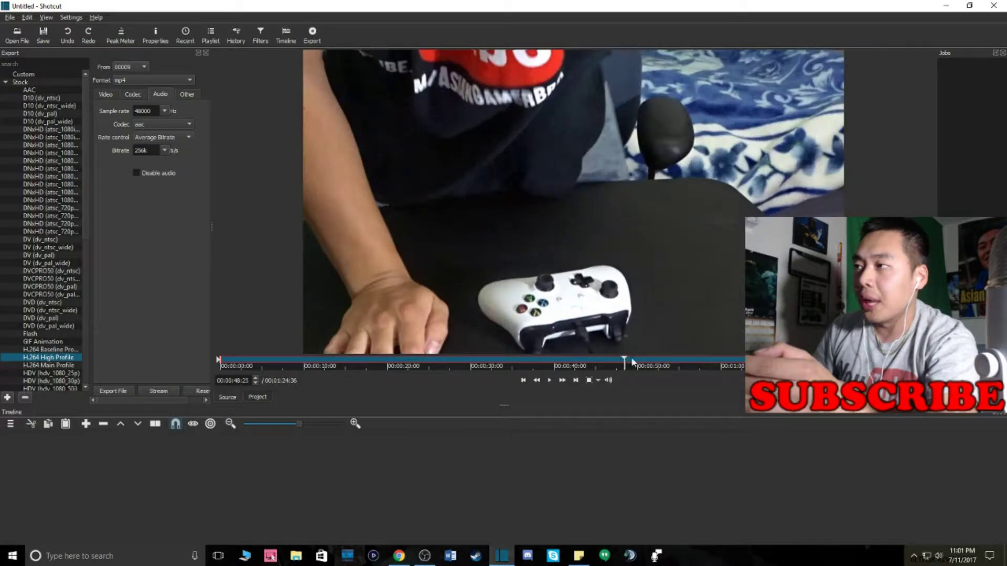
click(775, 361)
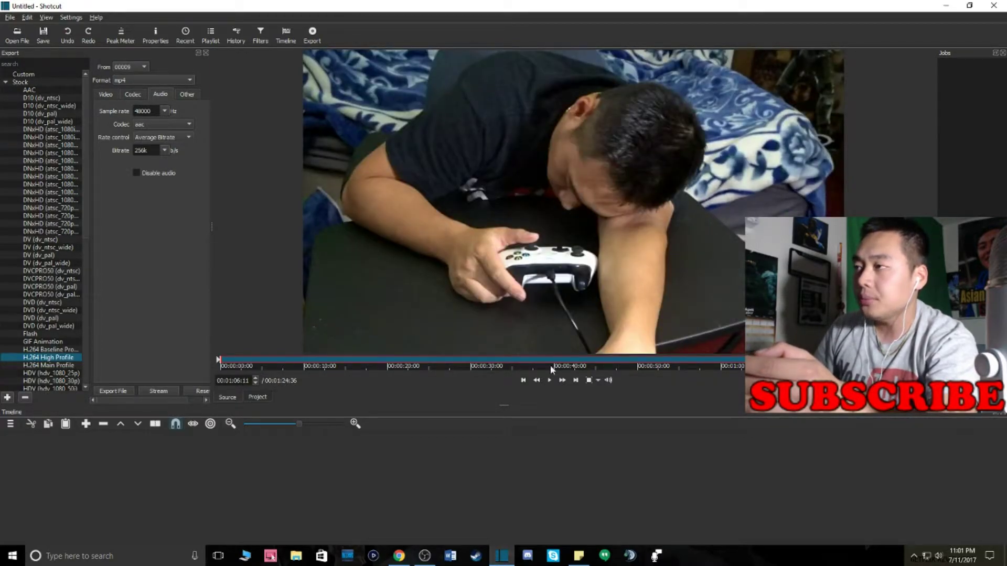
click(336, 363)
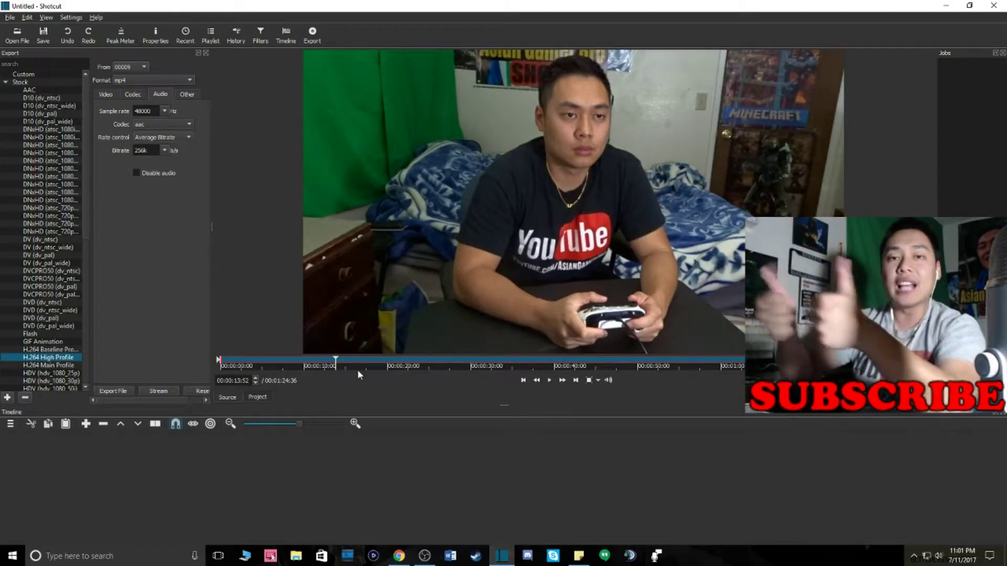
drag(562, 220, 106, 463)
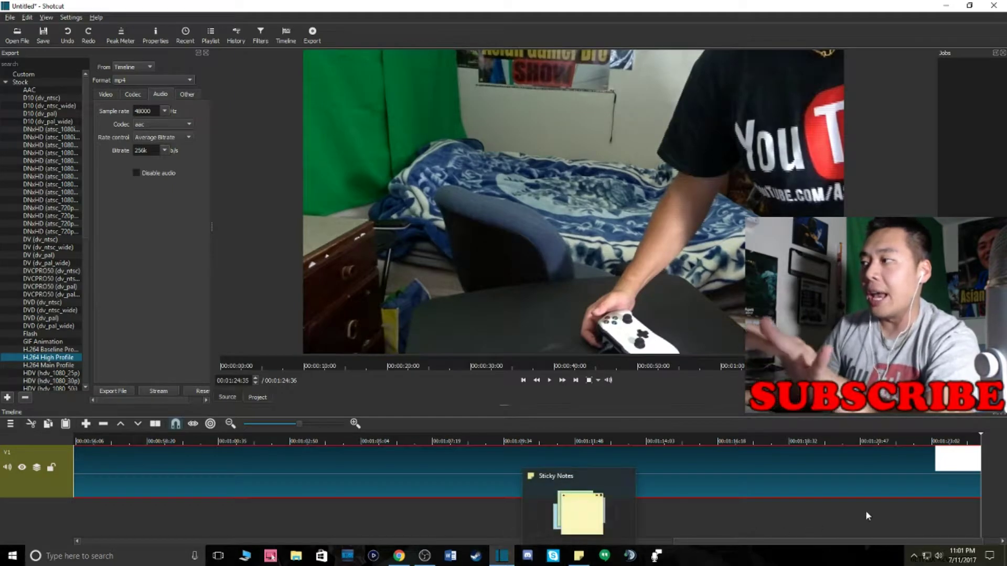
mouse_move(691, 541)
mouse_down()
mouse_move(69, 536)
mouse_move(839, 545)
mouse_up()
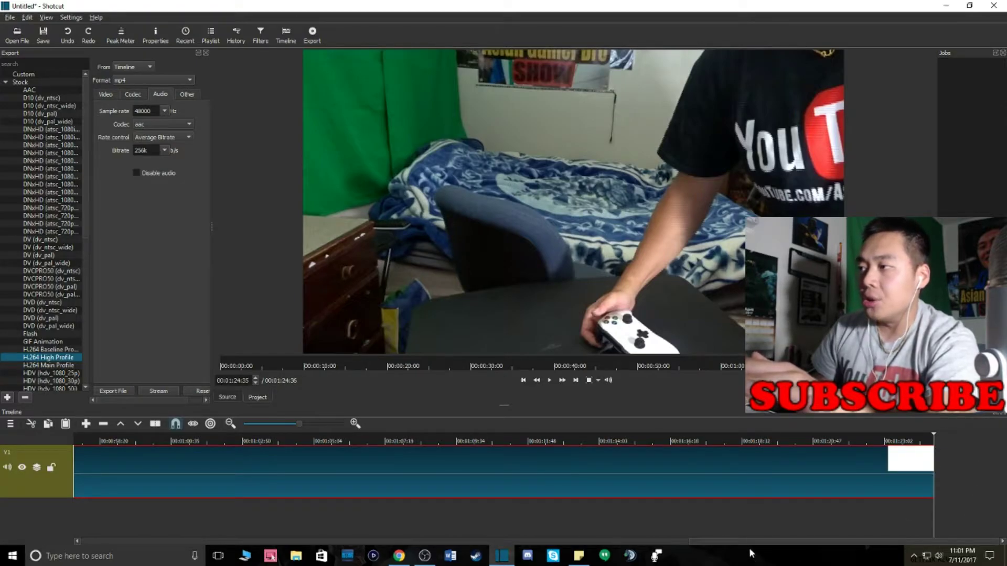
drag(724, 541, 668, 539)
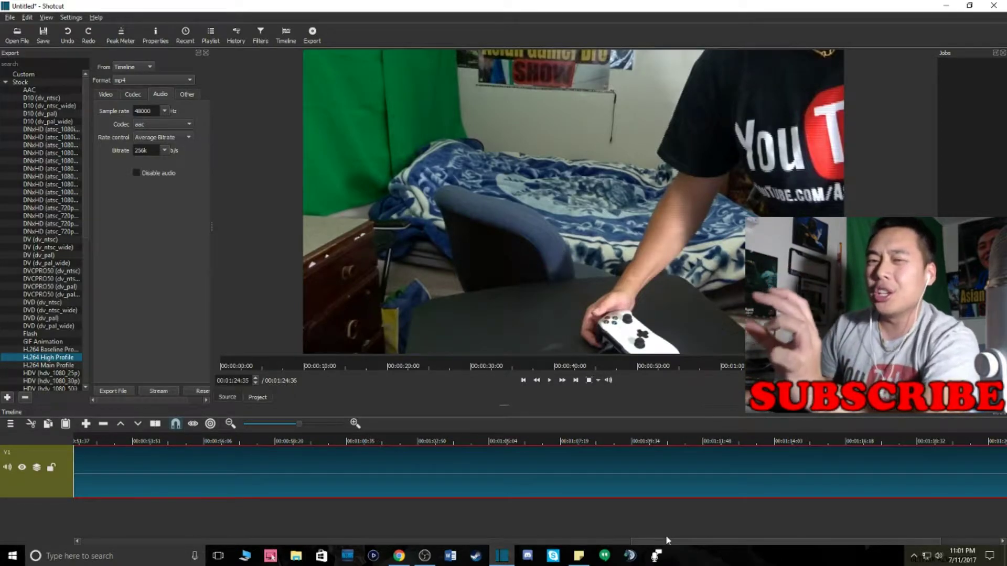
drag(666, 540, 84, 534)
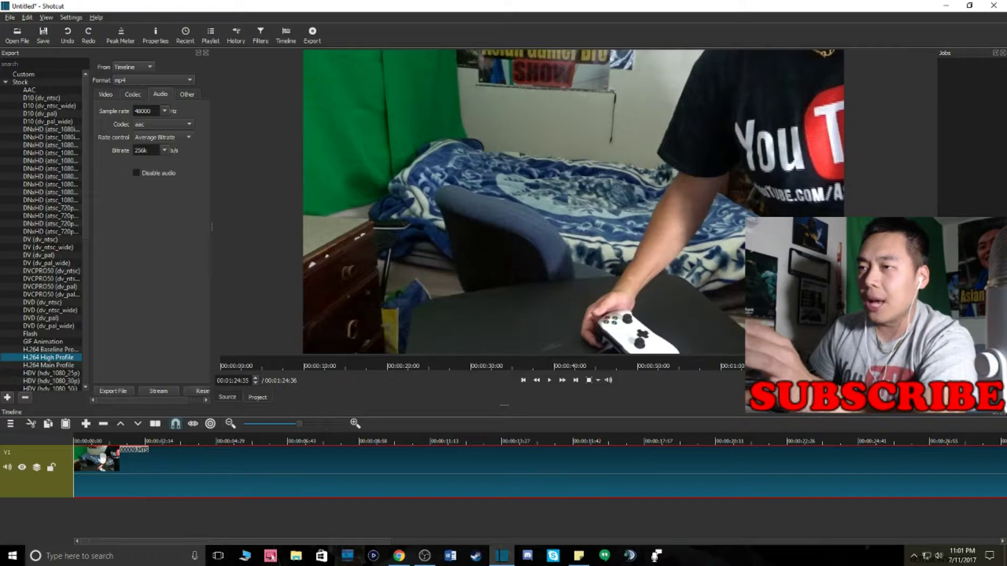
Play through the timeline and park the playhead at 00:00:06:33.
click(75, 442)
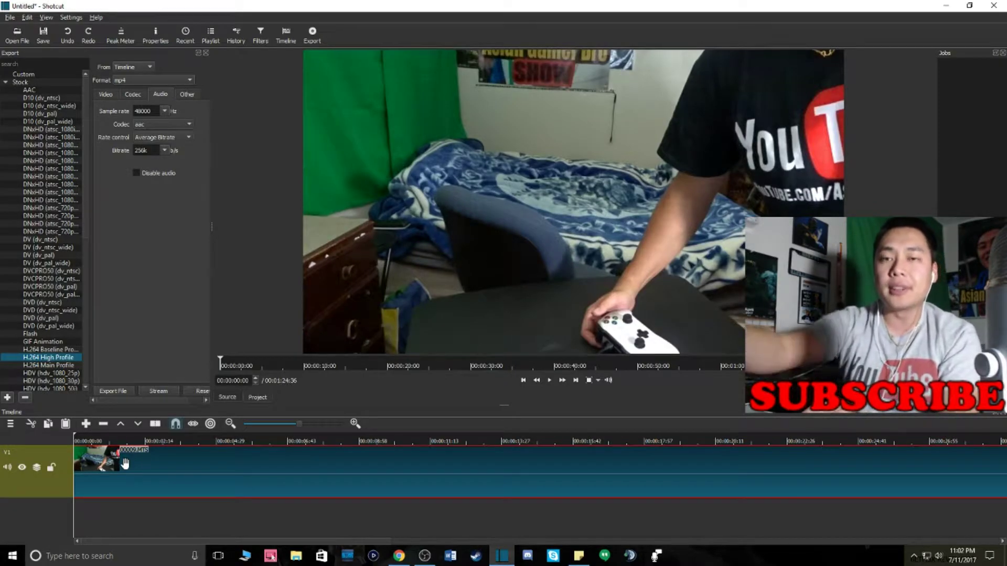
key(space)
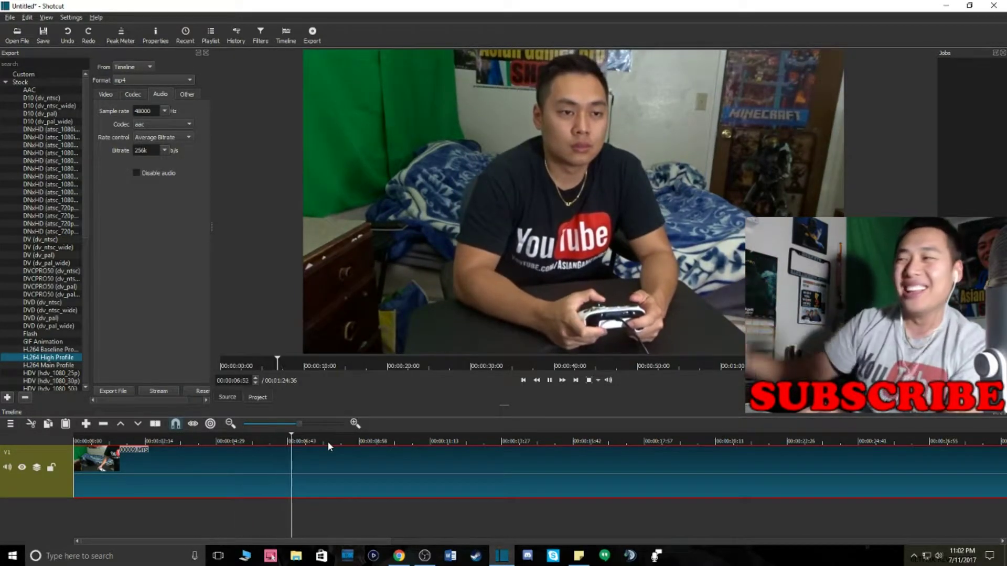
click(417, 440)
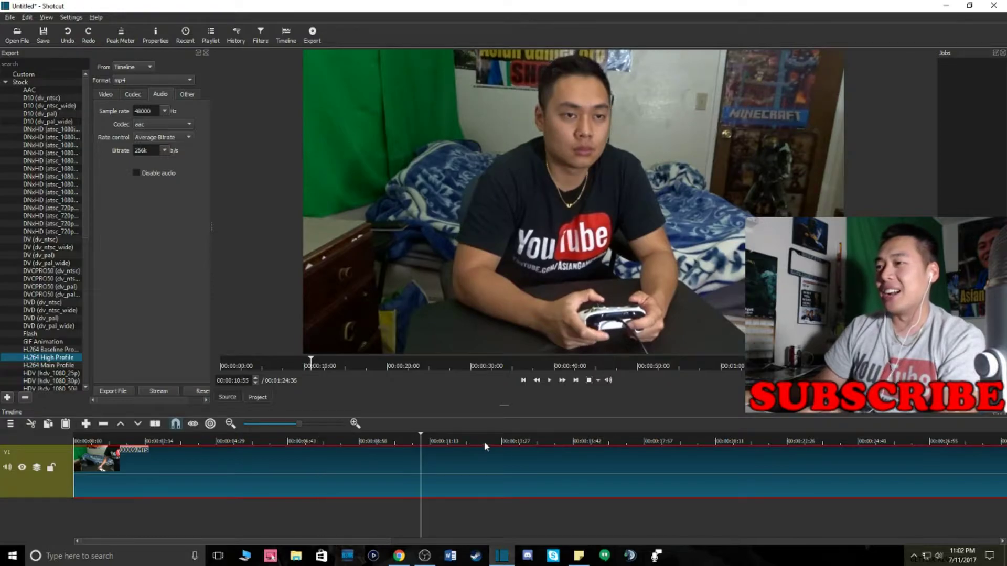
click(512, 440)
click(684, 441)
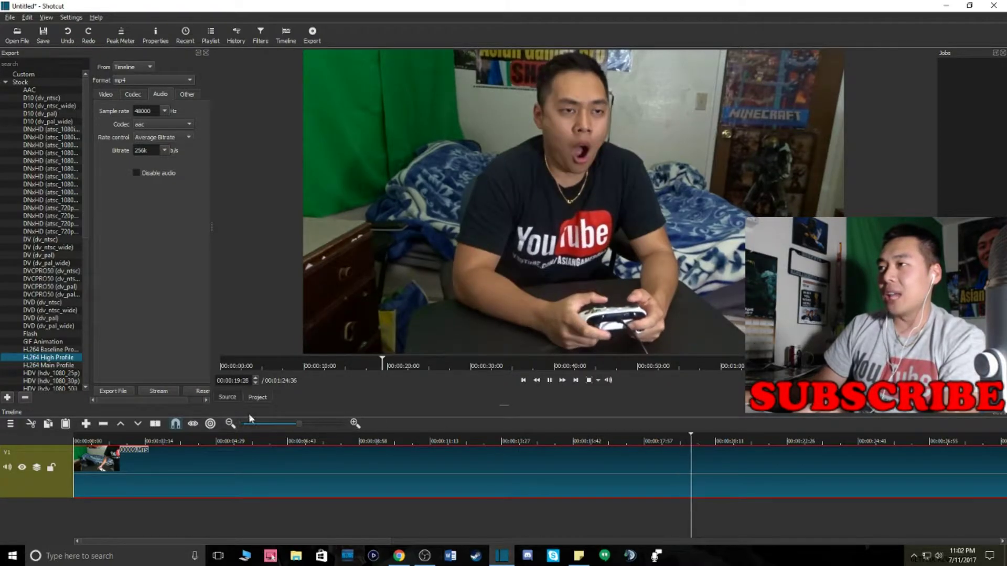
key(space)
click(281, 443)
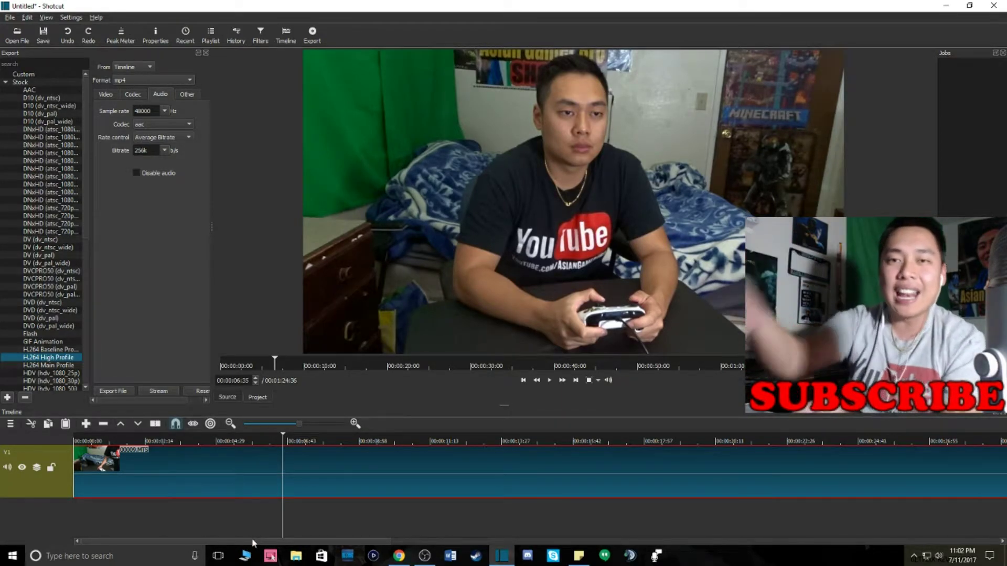
mouse_move(283, 437)
mouse_down()
mouse_move(264, 435)
mouse_move(281, 436)
mouse_up()
Split the clip at the playhead and preview the first part up to about 5 seconds.
right_click(273, 466)
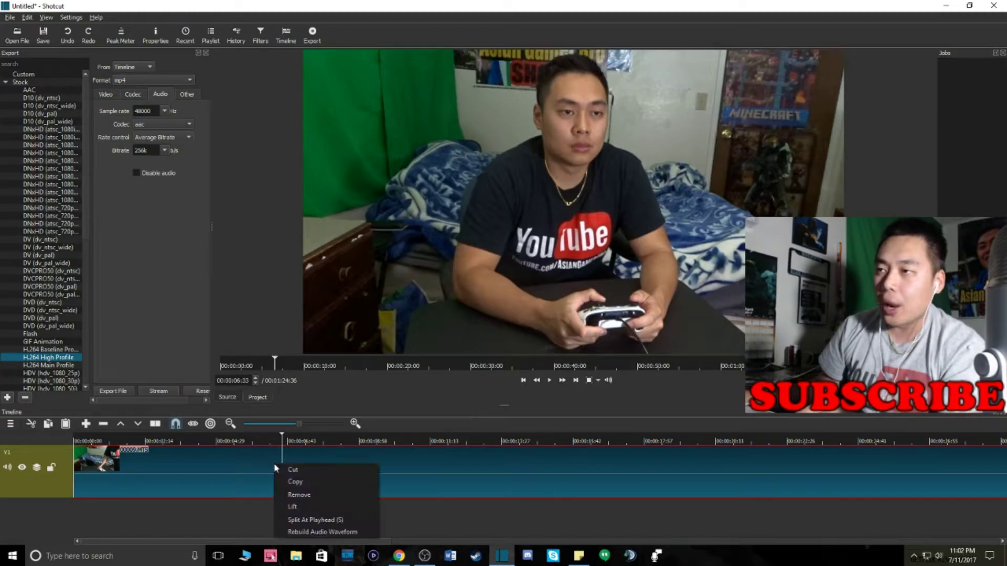
click(349, 520)
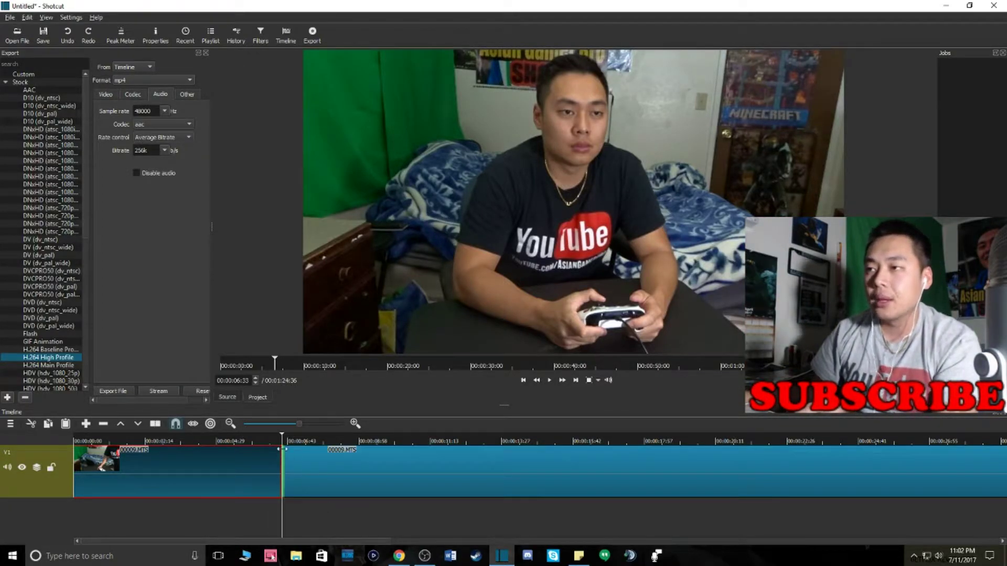
click(269, 436)
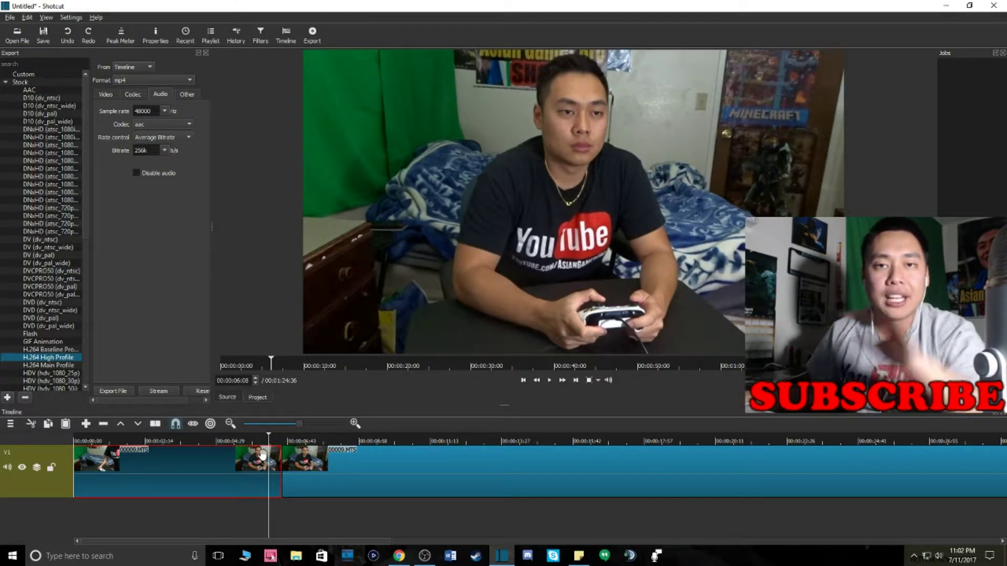
click(325, 472)
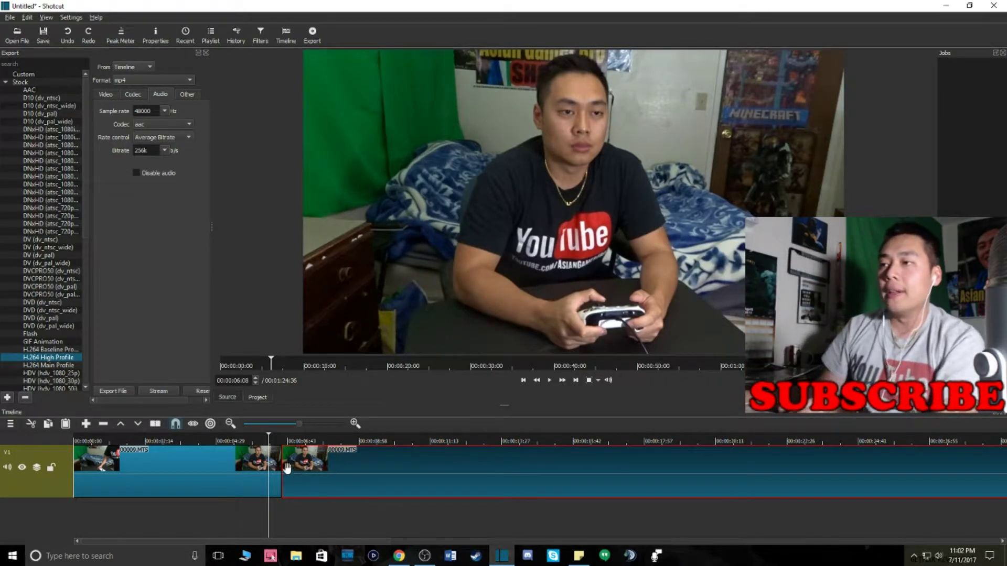
click(247, 466)
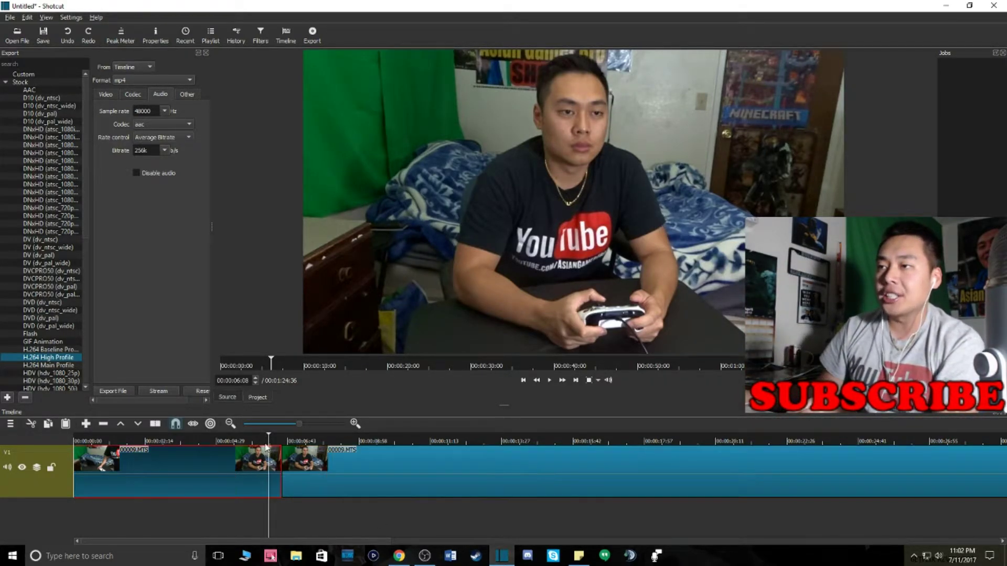
drag(268, 442, 253, 445)
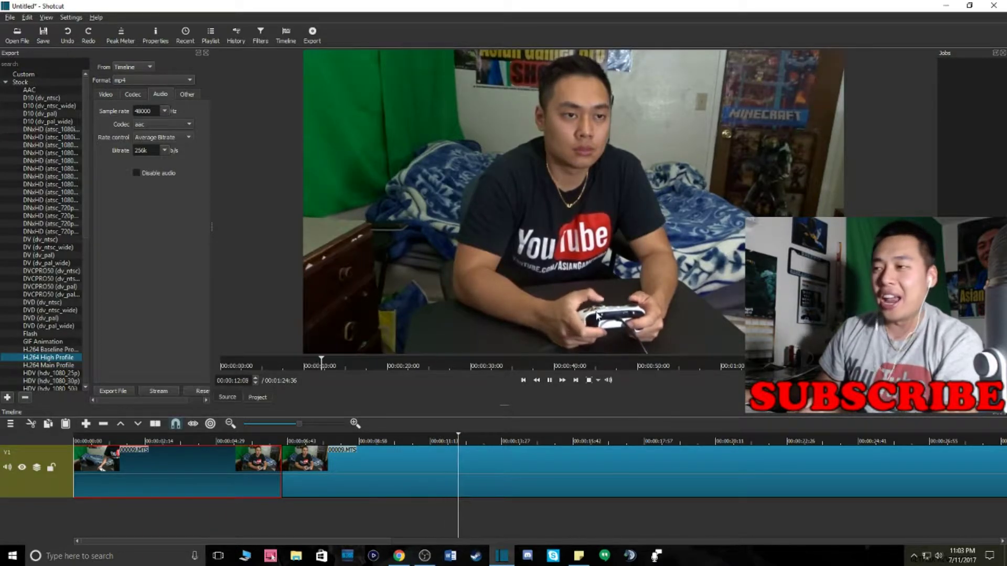
key(space)
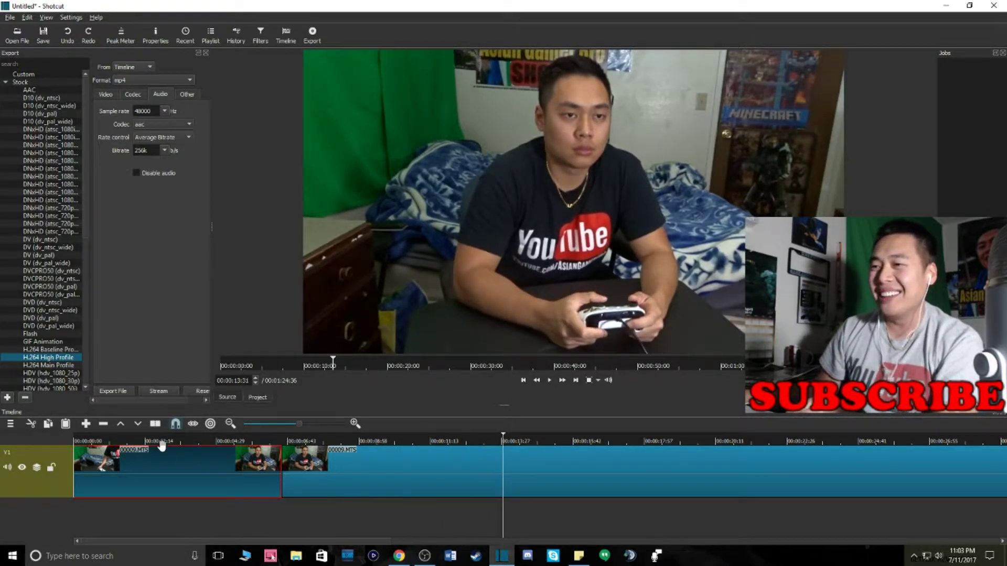
click(170, 443)
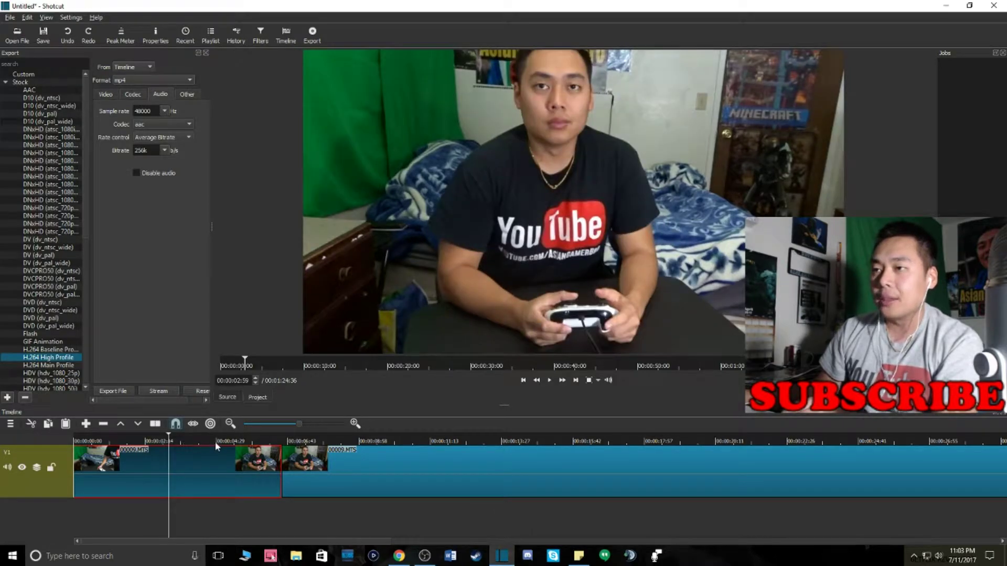
drag(226, 442, 247, 442)
Remove the second part of the clip after the cut.
click(318, 460)
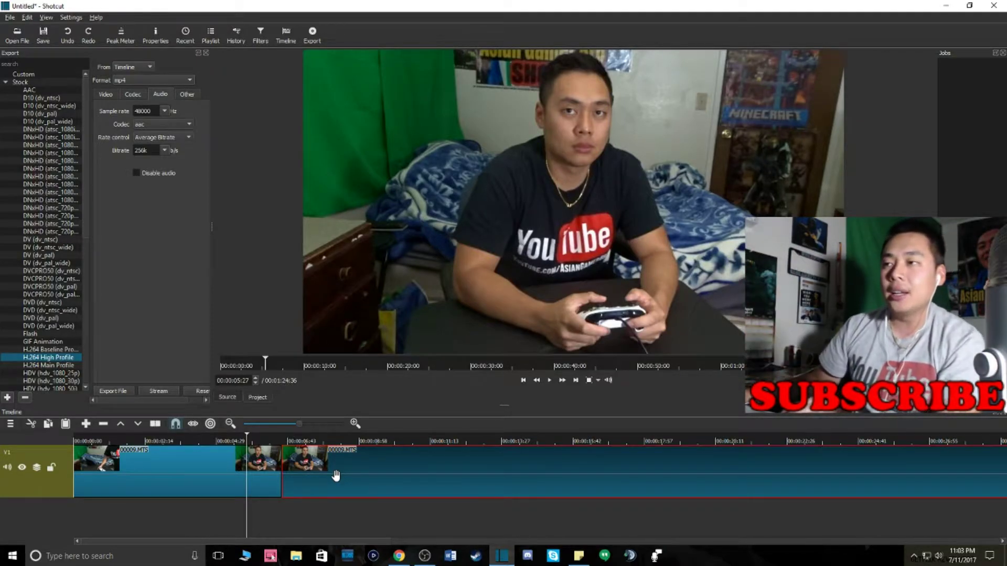
right_click(337, 476)
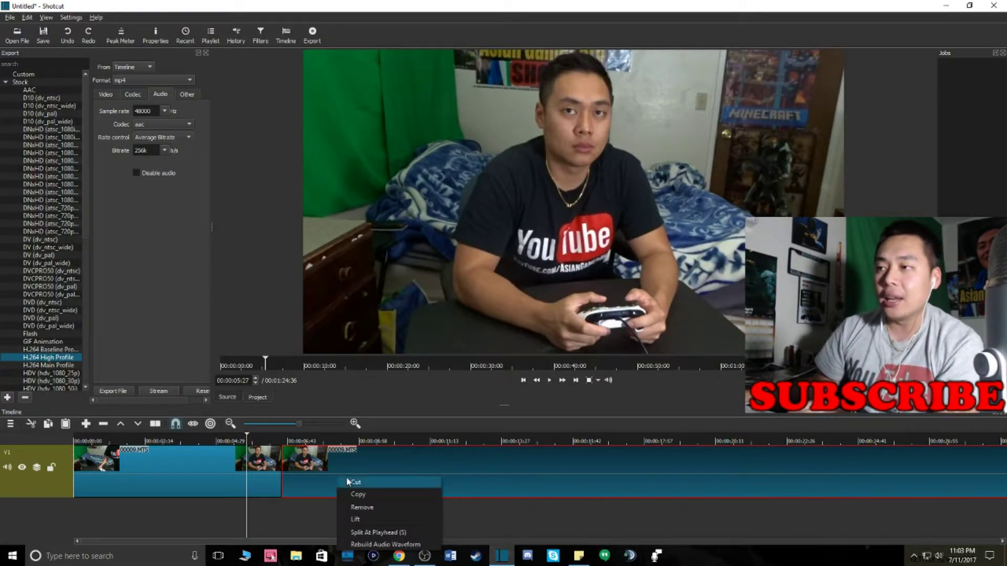
click(371, 507)
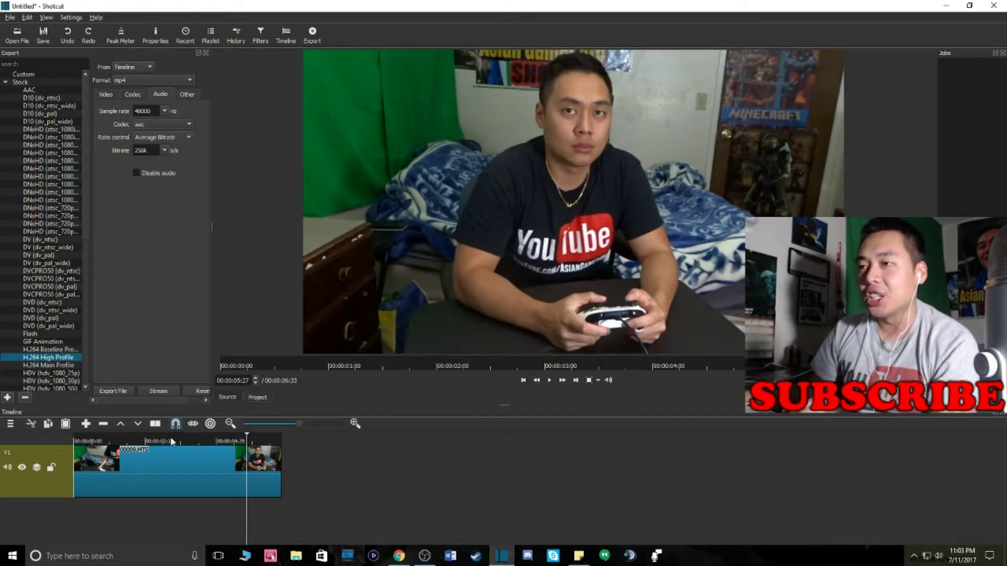
Replay the trimmed clip, then load the Videos-folder gameplay recording and preview it 12 minutes in.
drag(170, 442, 24, 442)
key(space)
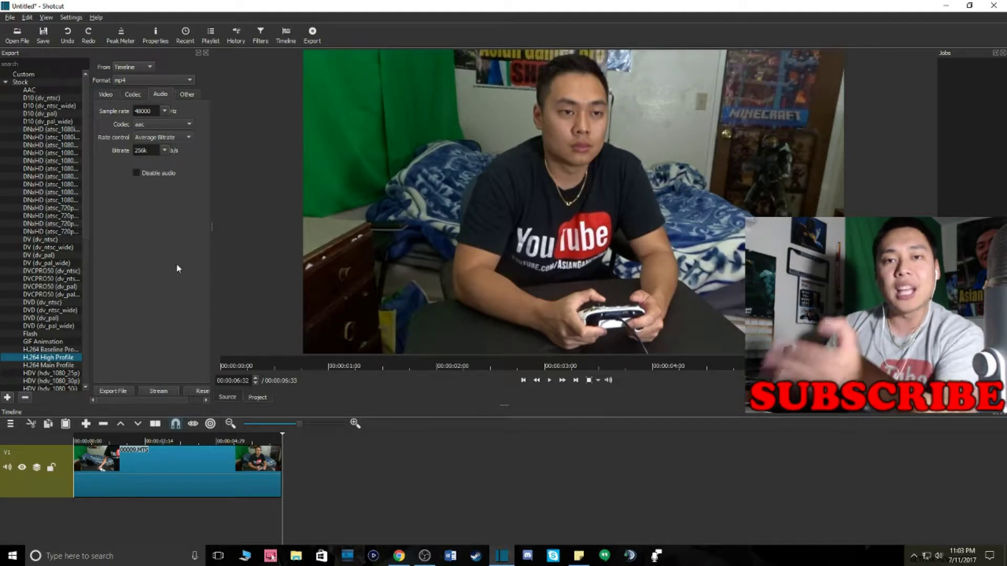
click(10, 38)
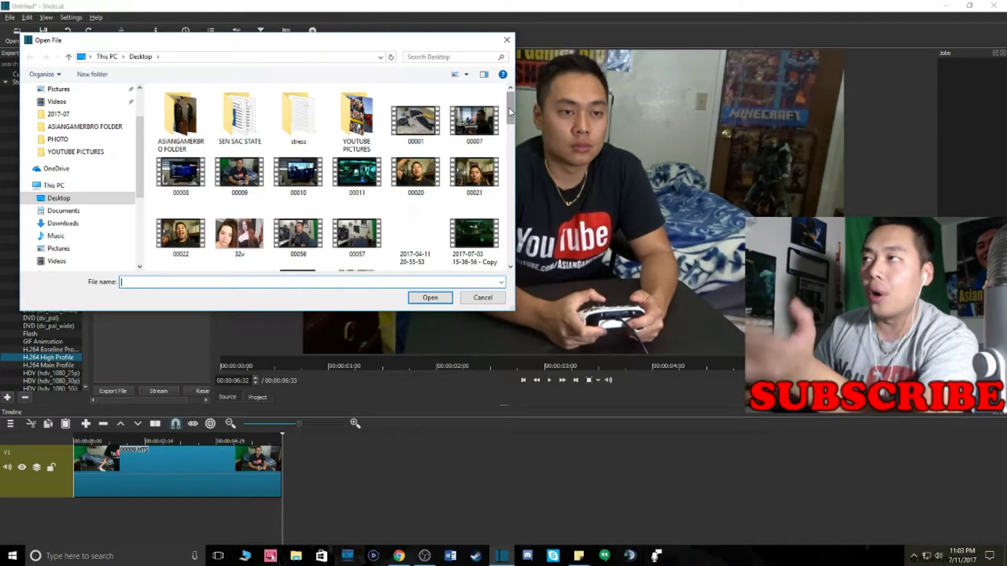
drag(510, 112, 510, 186)
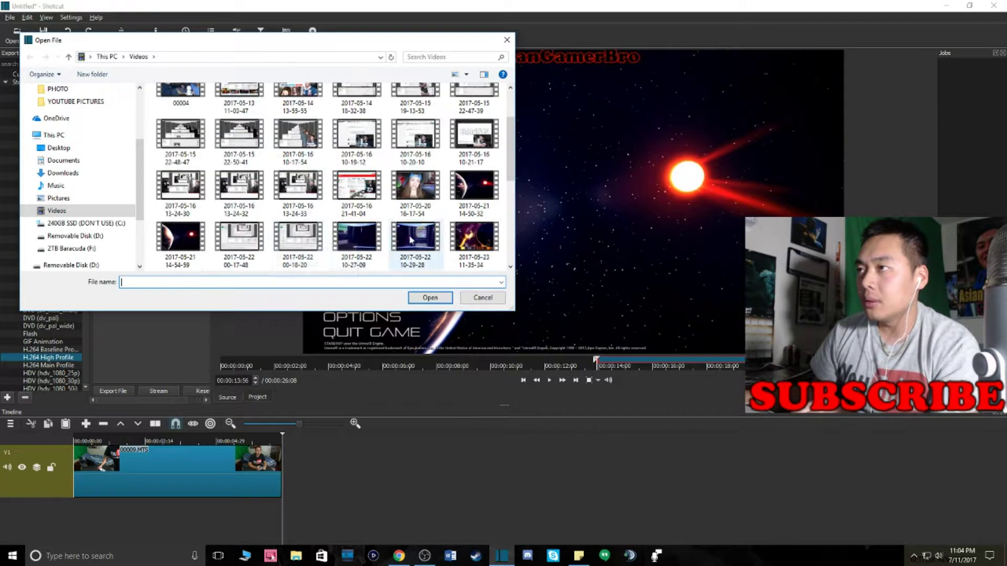
double_click(416, 236)
drag(265, 362, 404, 363)
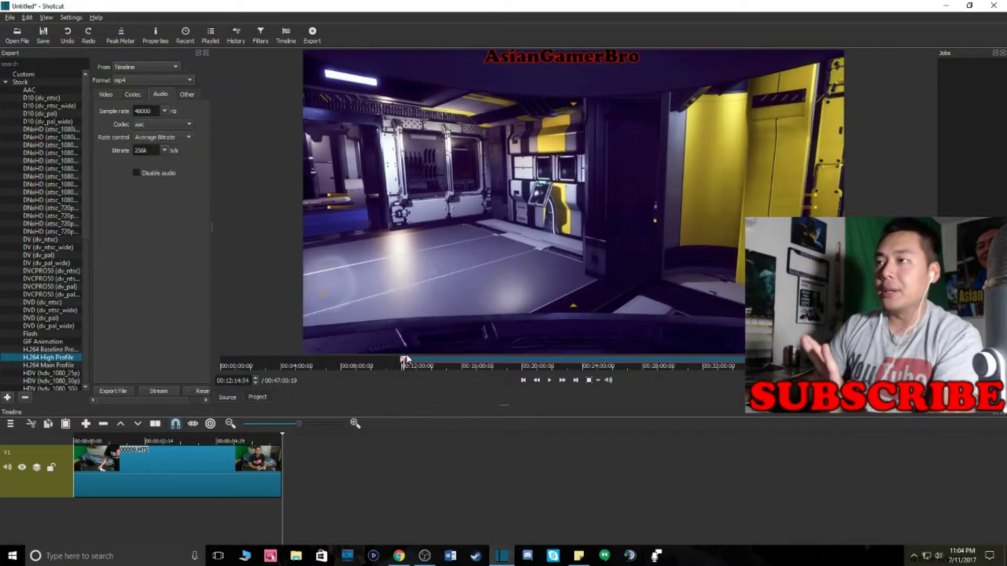
Mark the 22:09–23:29 section of the recording and drop it on V1 after the first clip.
mouse_move(404, 361)
mouse_down()
mouse_move(302, 369)
mouse_move(615, 365)
mouse_move(338, 380)
mouse_up()
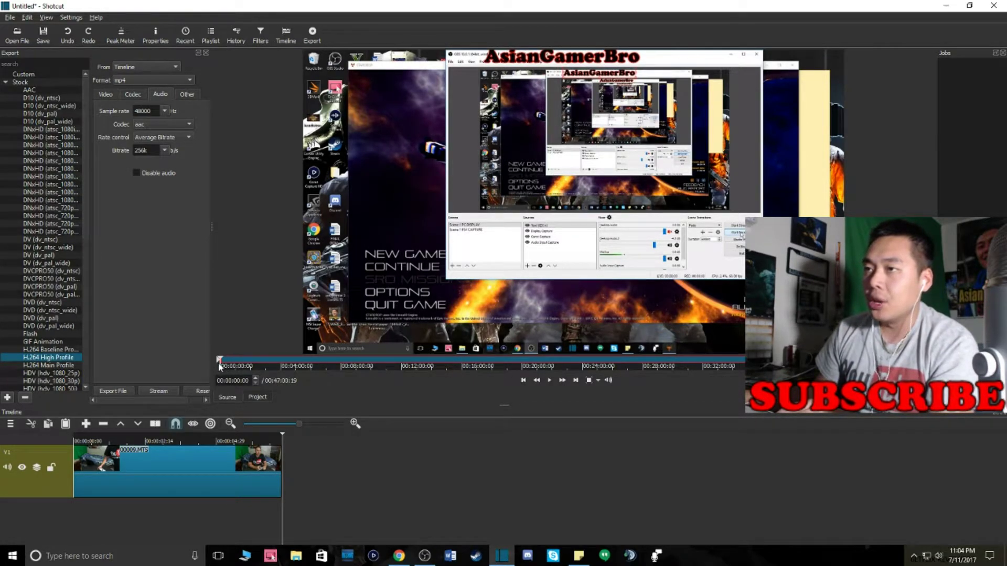
click(553, 366)
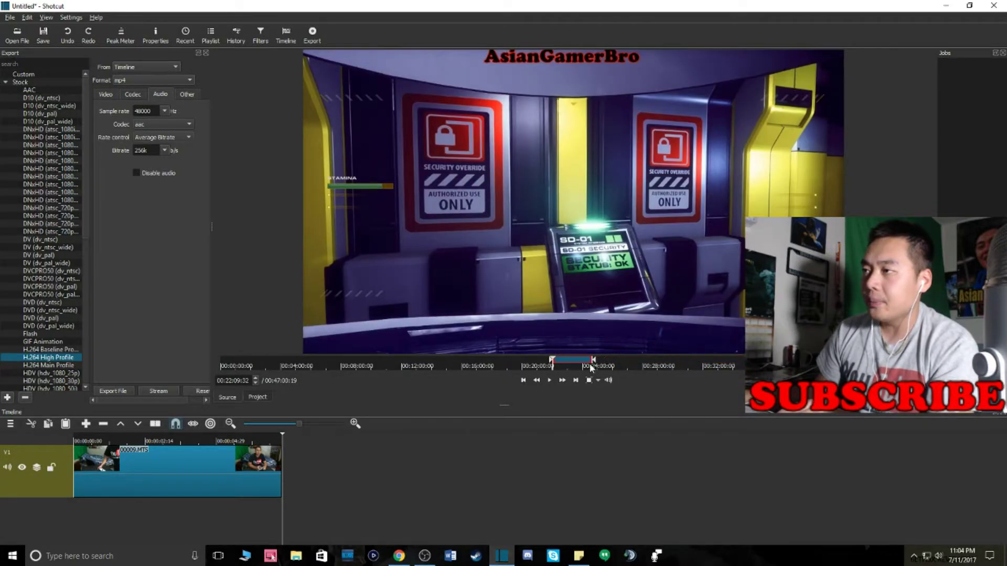
drag(591, 366, 572, 367)
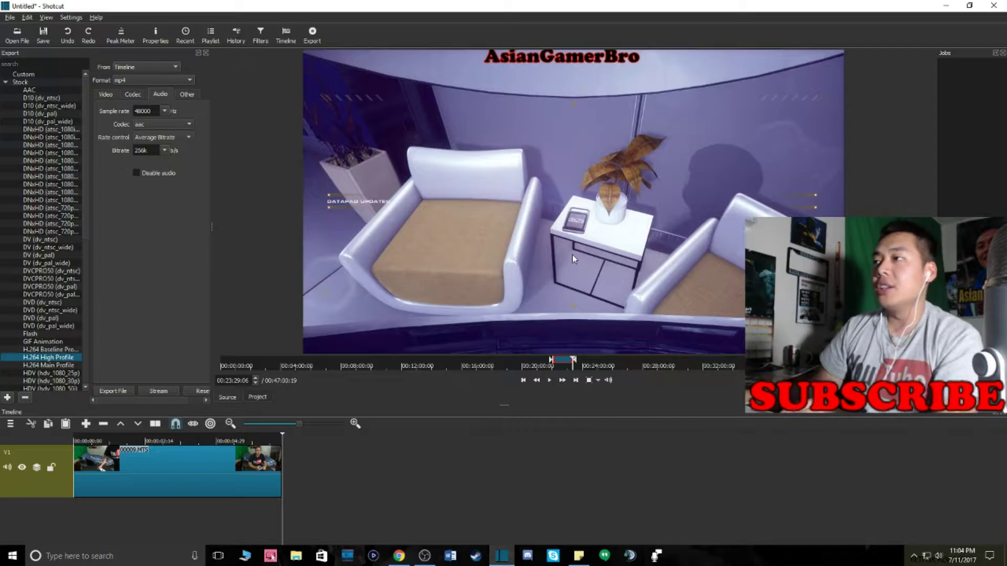
drag(571, 250, 281, 482)
drag(751, 541, 64, 448)
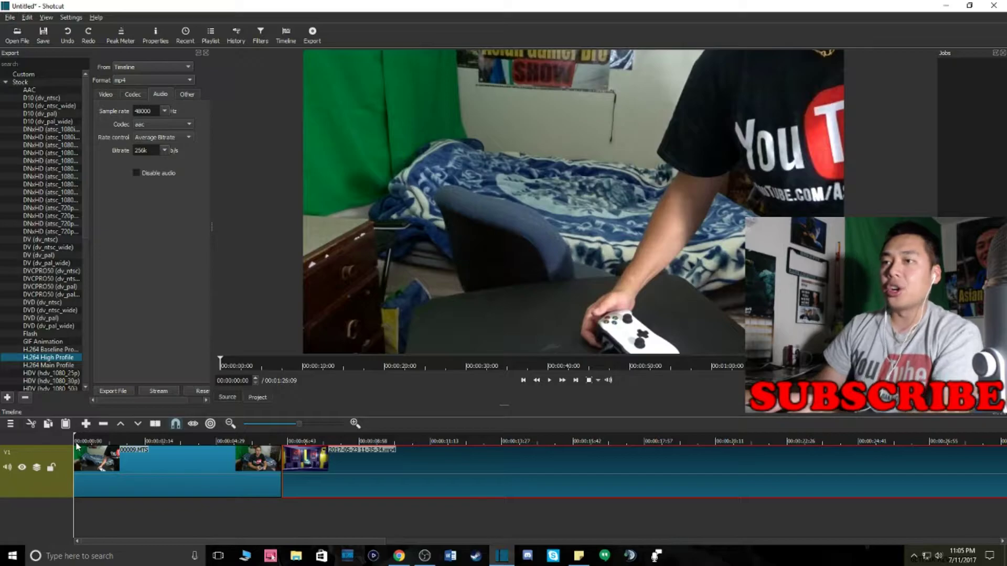
Play the edited timeline from the start, then jump ahead to a later point.
key(space)
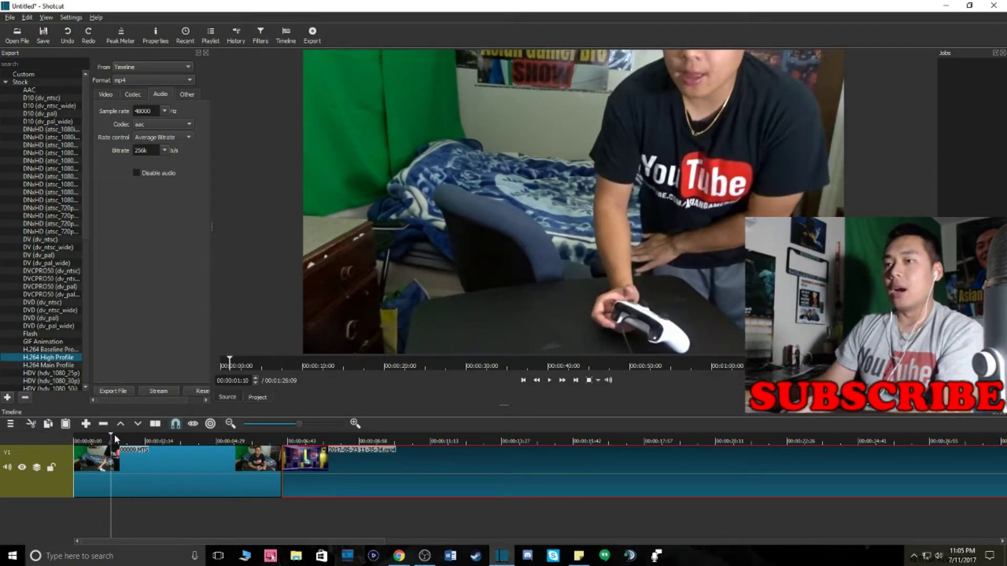
drag(110, 439, 57, 445)
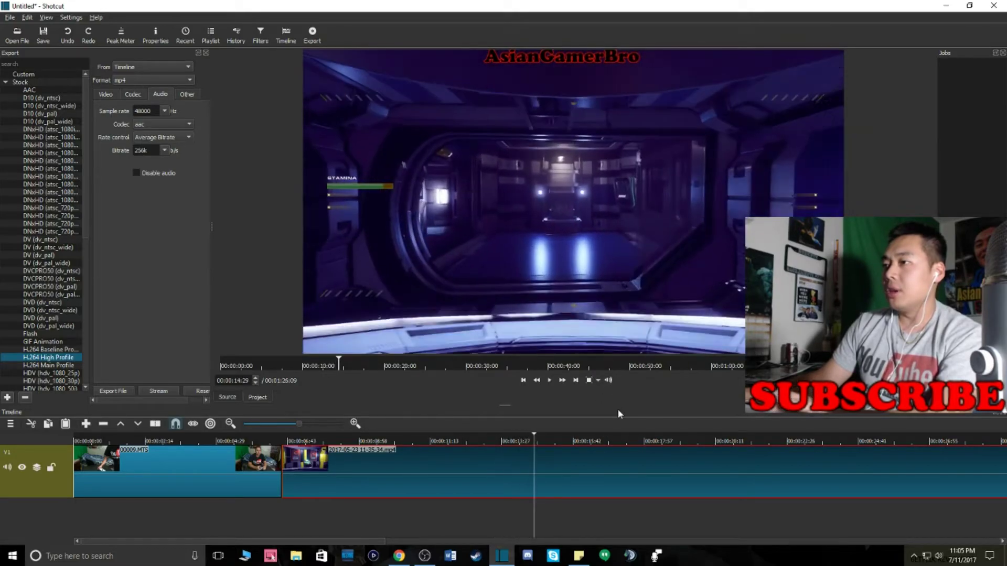
key(space)
click(645, 437)
key(space)
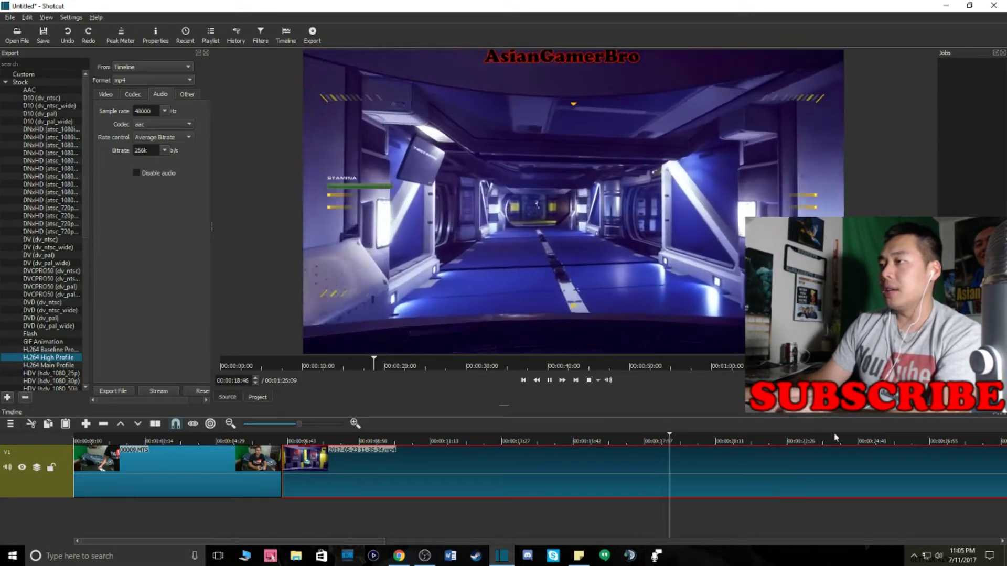
key(space)
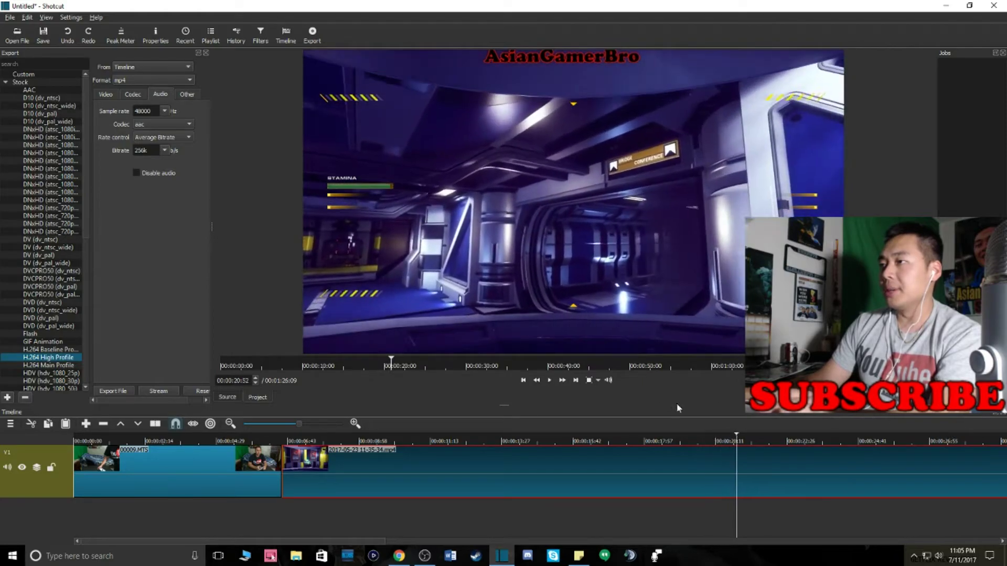
Raise the preview volume to 5 dB and play on to about 35 seconds.
click(609, 380)
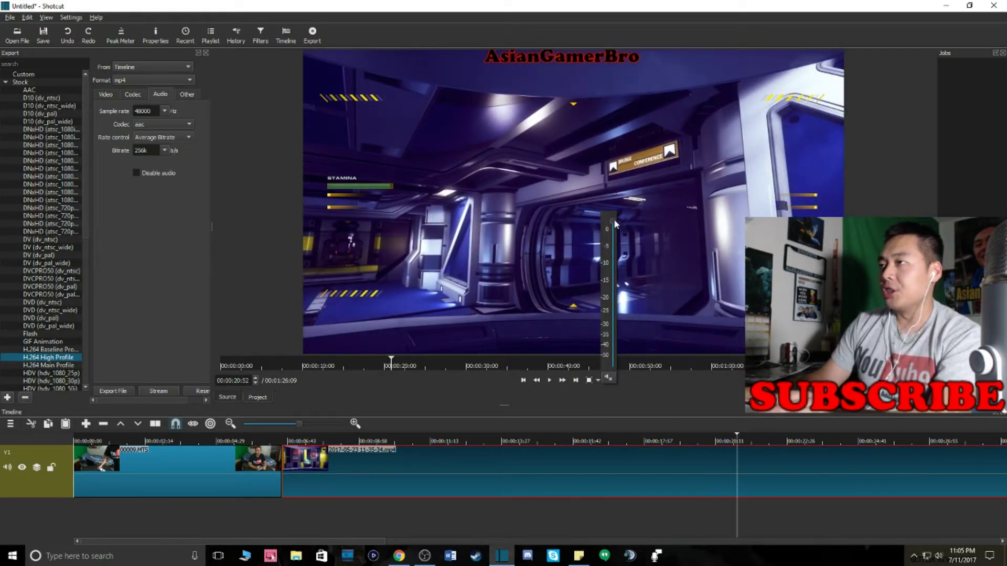
drag(613, 217, 614, 213)
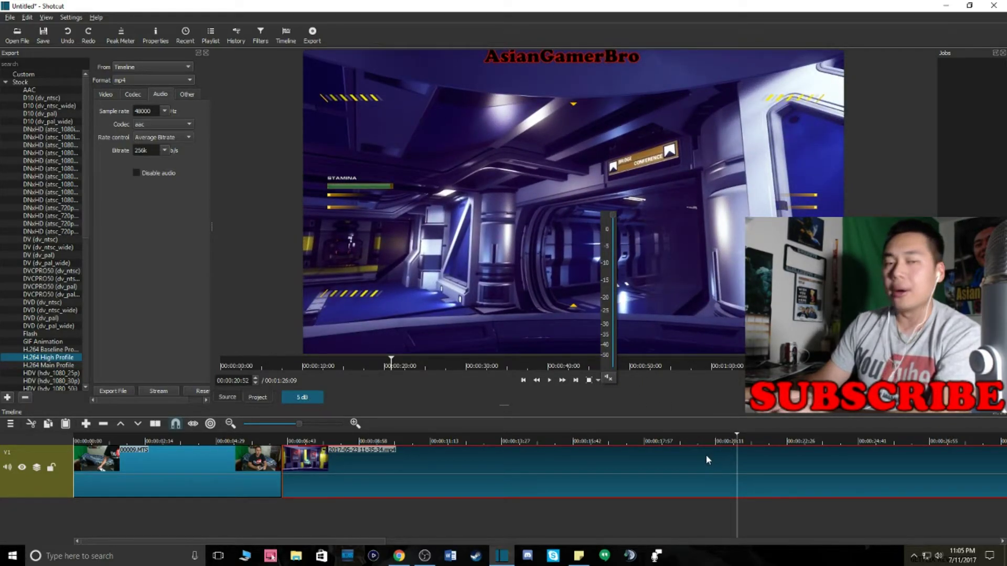
click(735, 440)
key(space)
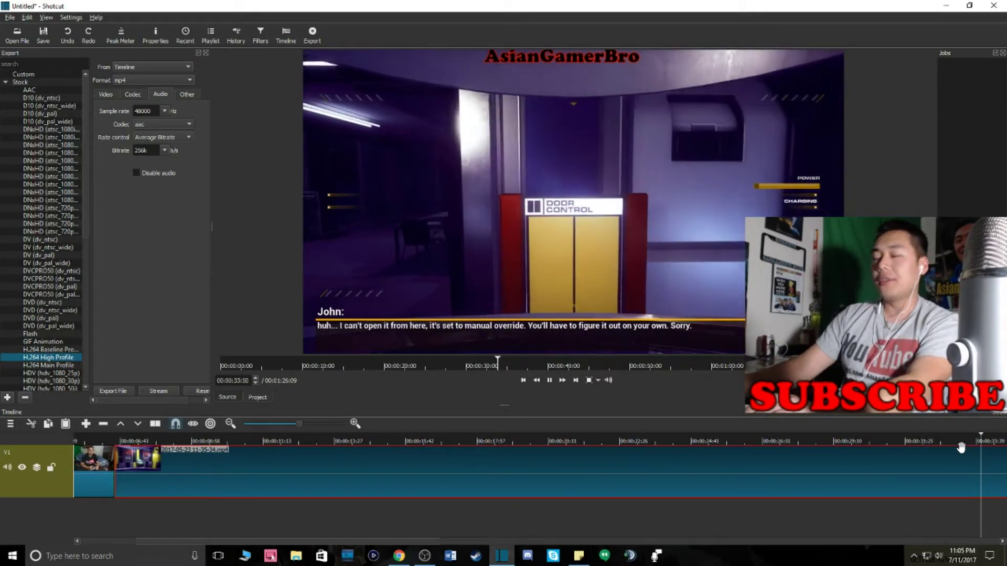
key(space)
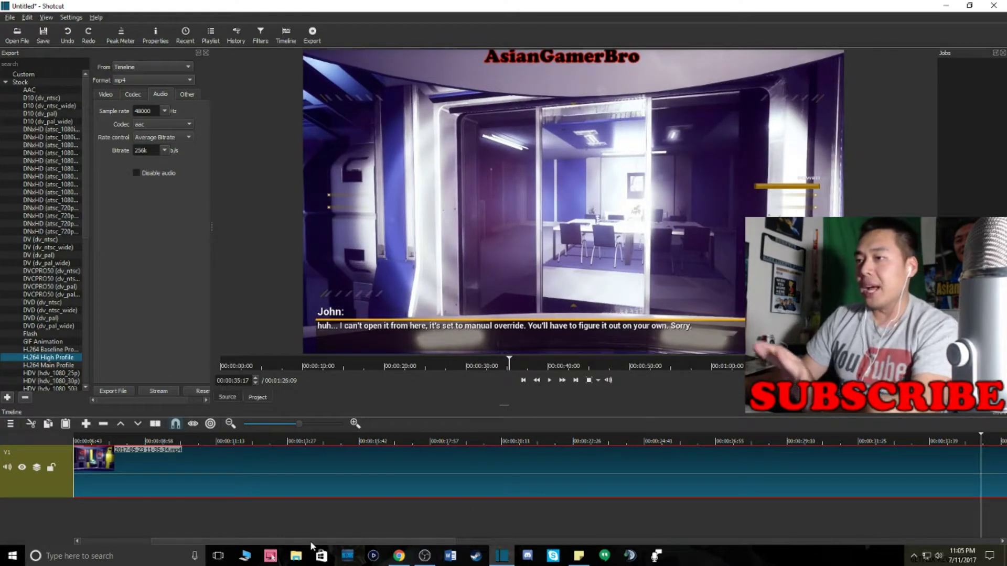
Zoom the timeline out five times so the whole project fits.
drag(310, 540, 246, 533)
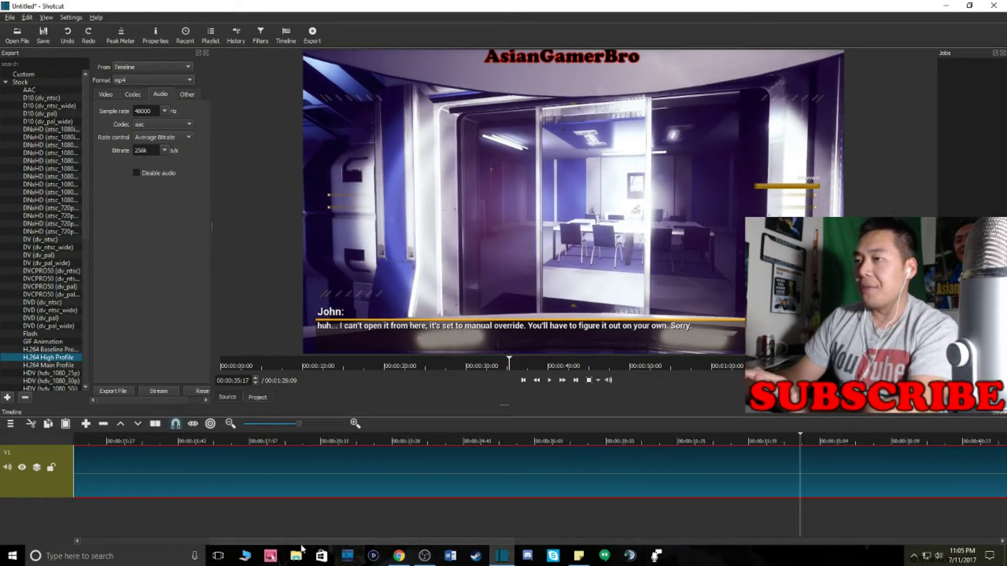
click(231, 427)
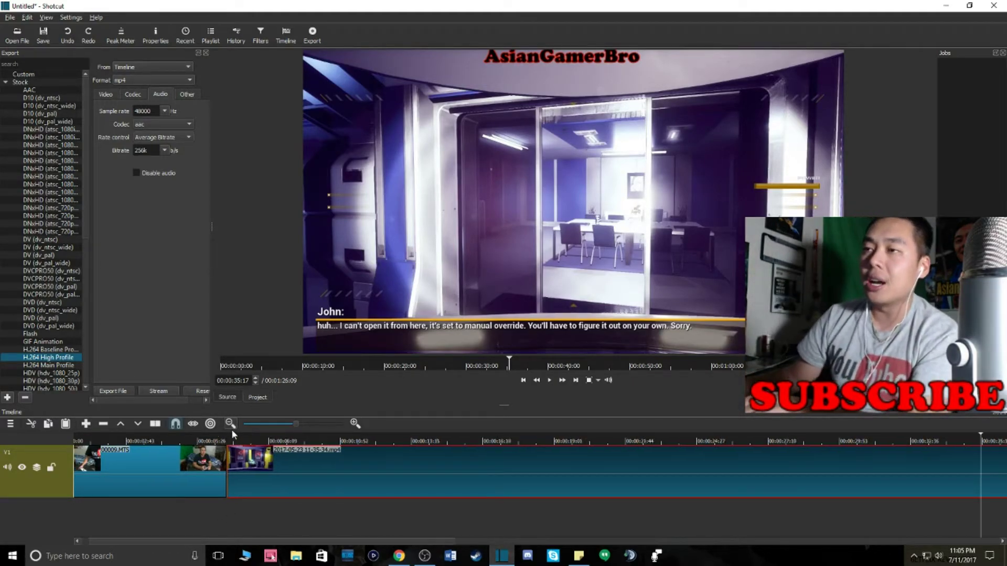
click(230, 428)
click(232, 429)
click(231, 429)
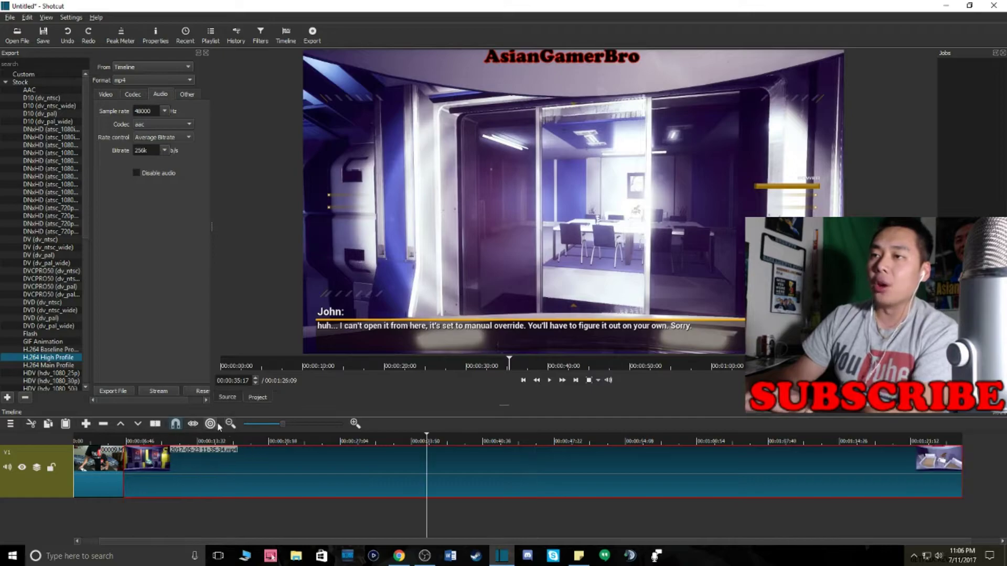
click(230, 425)
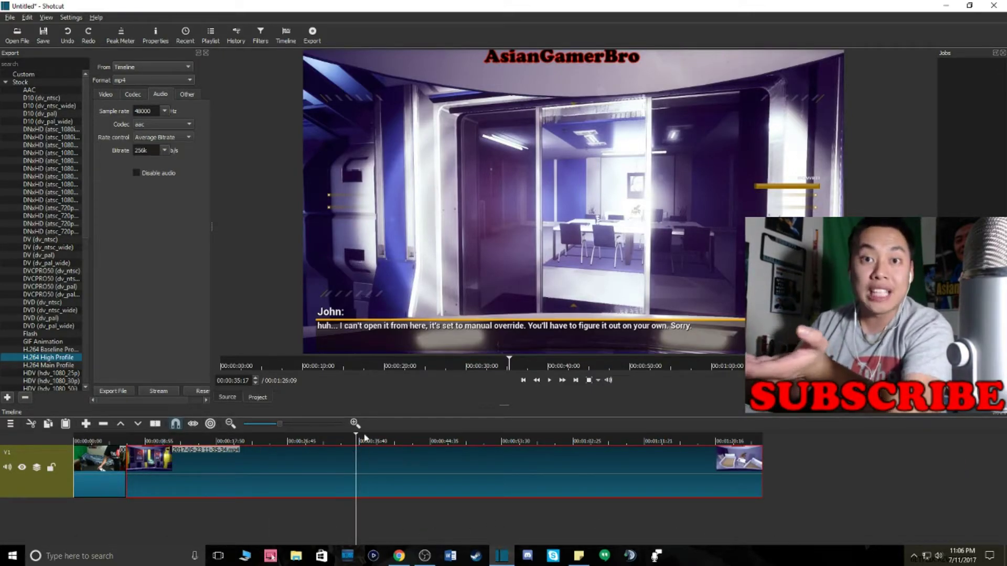
Play from near the start, then park the playhead at about 00:00:21:54.
click(124, 443)
key(space)
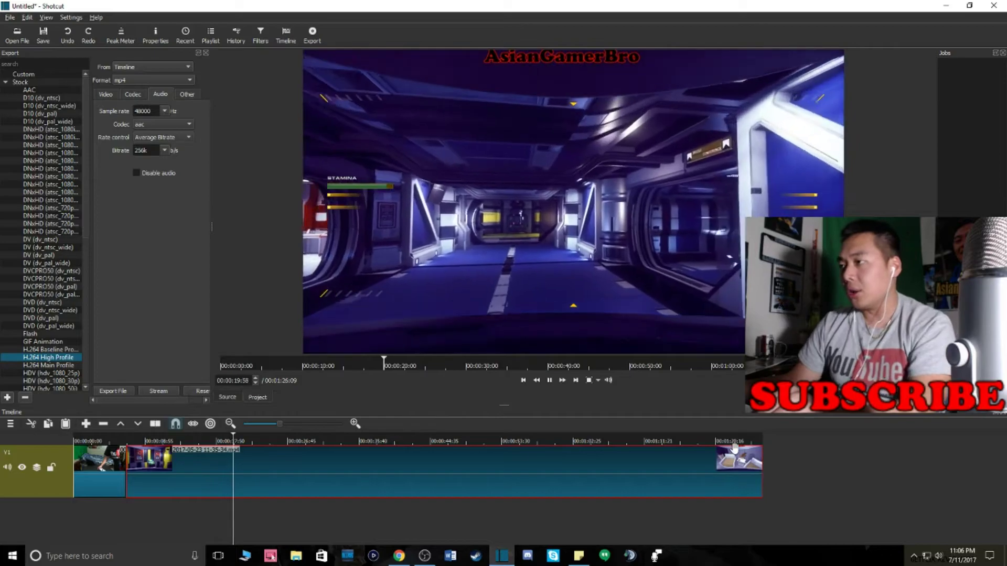
click(769, 433)
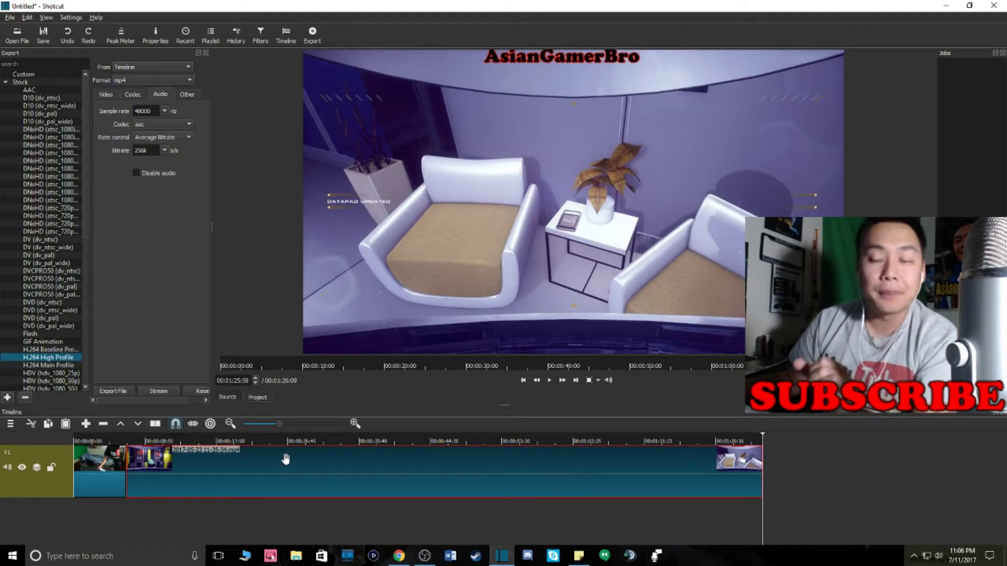
Split the clip at 00:00:21:54 and remove the part after the split.
click(250, 439)
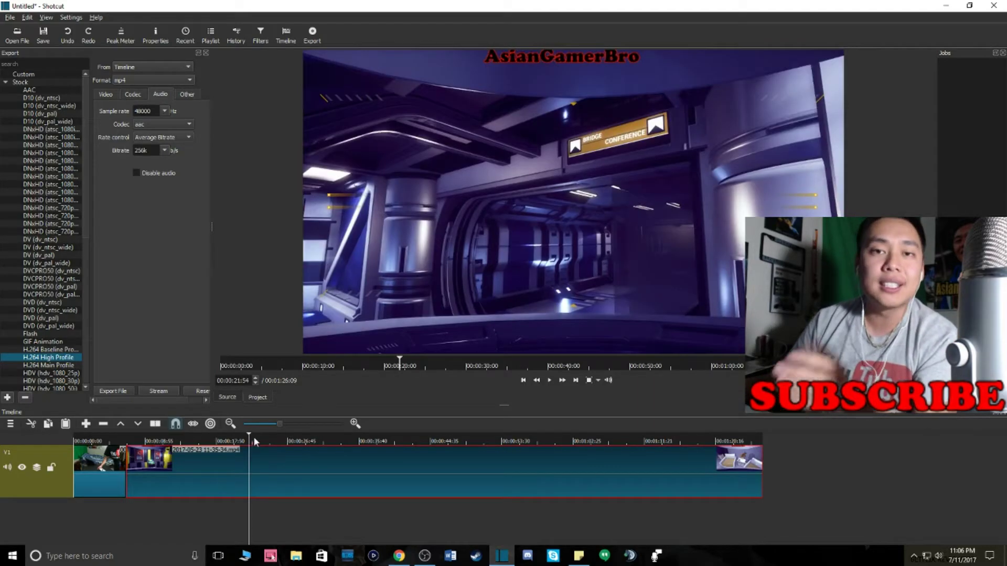
right_click(262, 469)
click(294, 525)
right_click(296, 482)
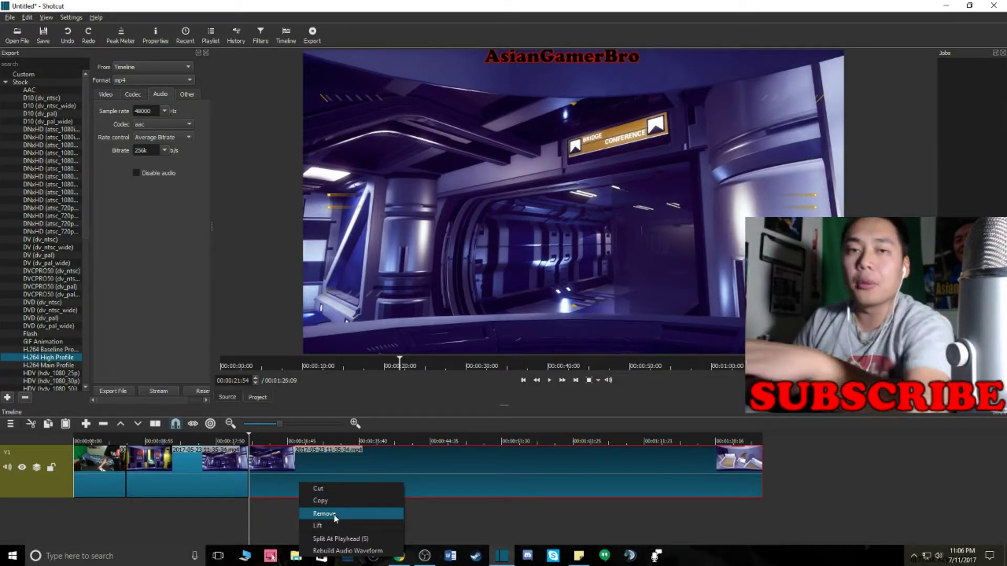
click(334, 514)
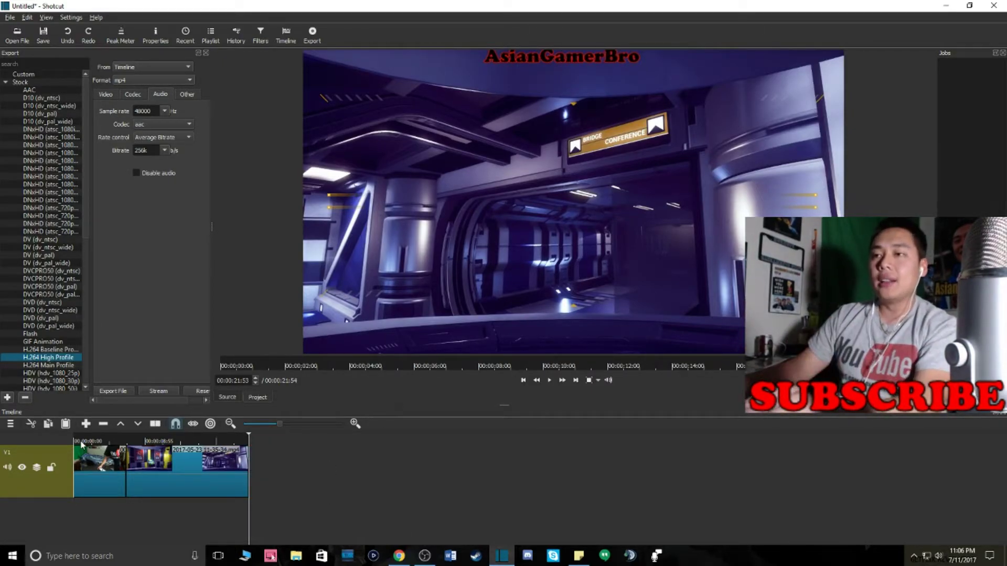
Play the trimmed project from the start, stopping at 00:00:17:29.
key(Home)
key(space)
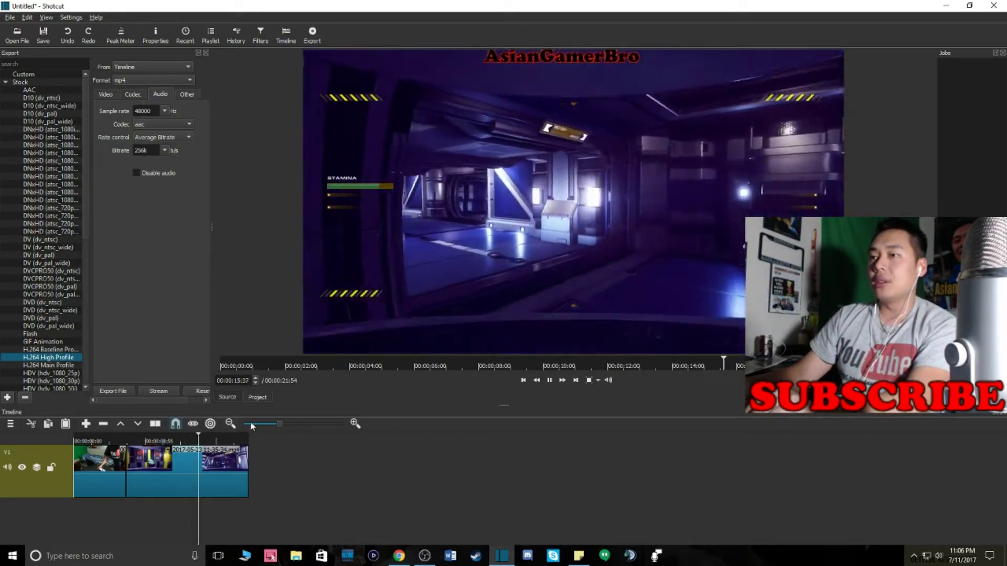
key(space)
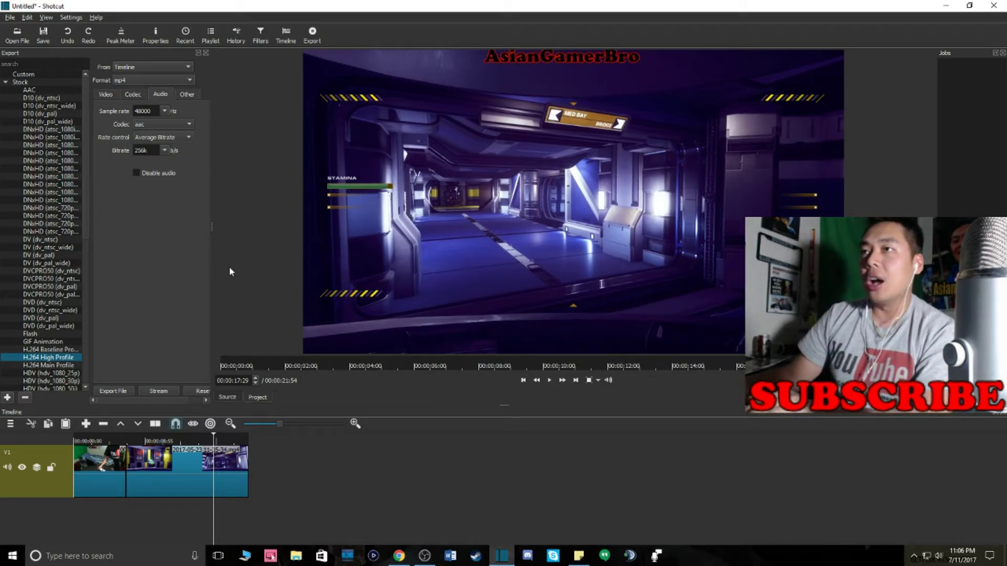
click(46, 17)
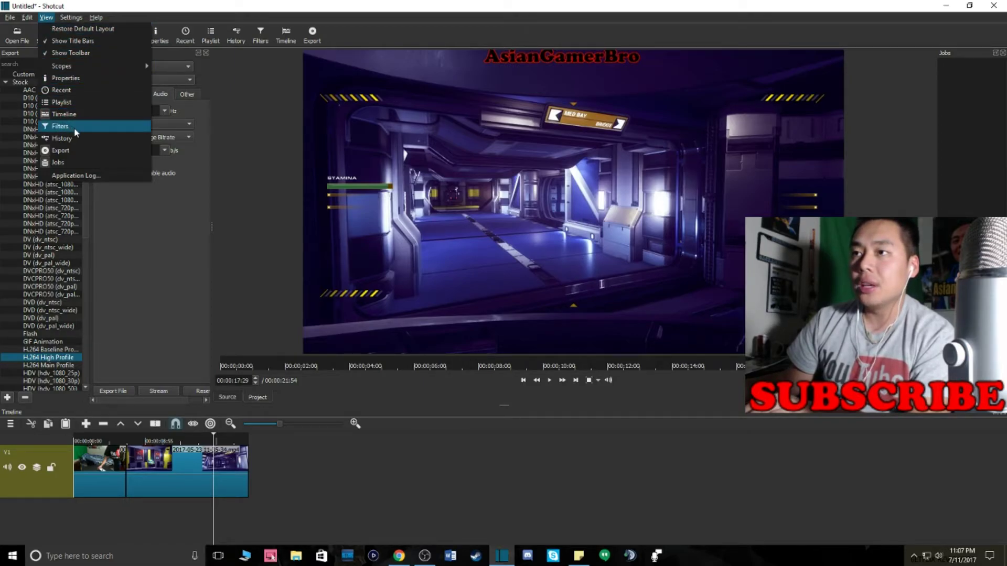
Select the gameplay clip, show the Filters panel and scroll through all video filters.
click(245, 481)
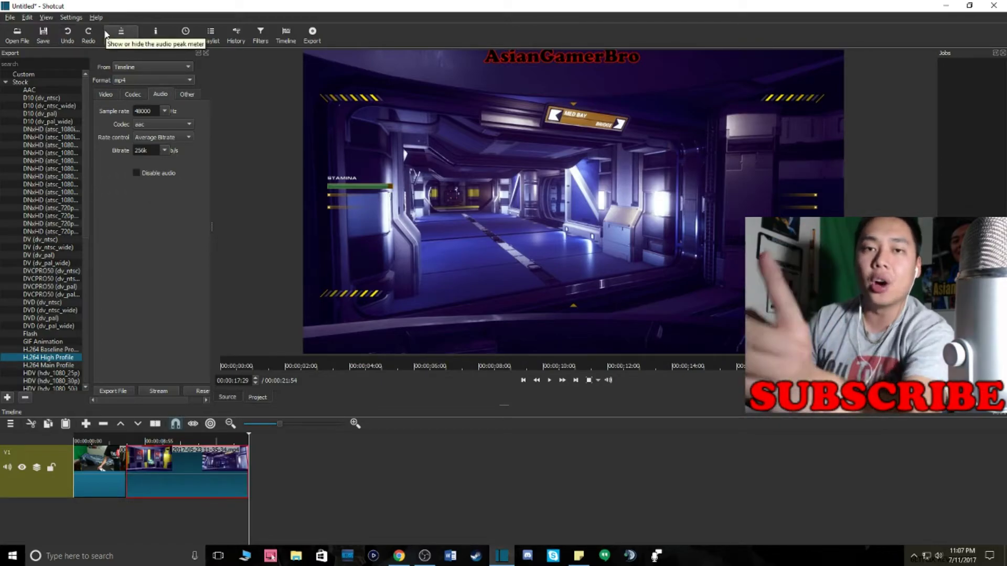
click(46, 17)
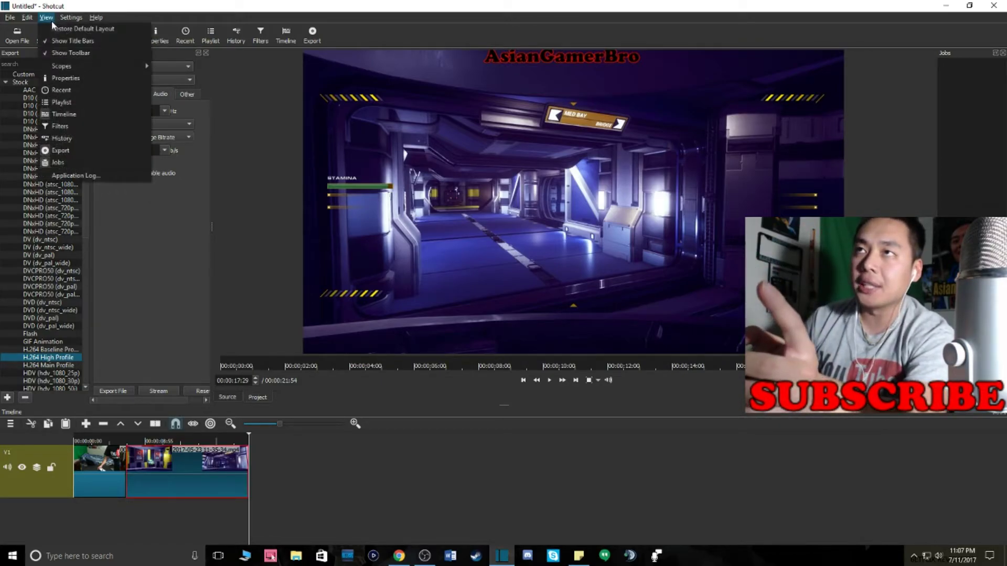
click(78, 127)
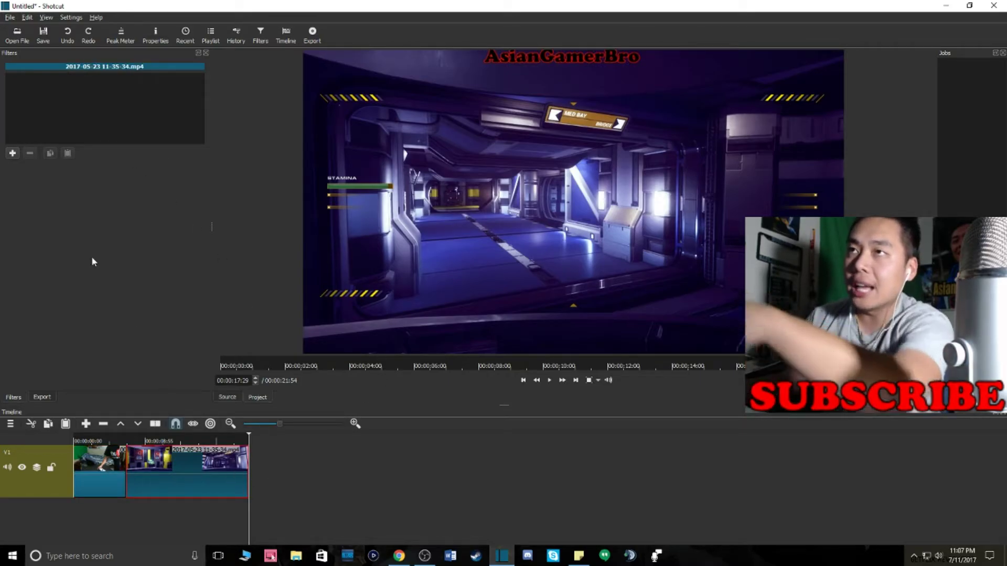
click(13, 156)
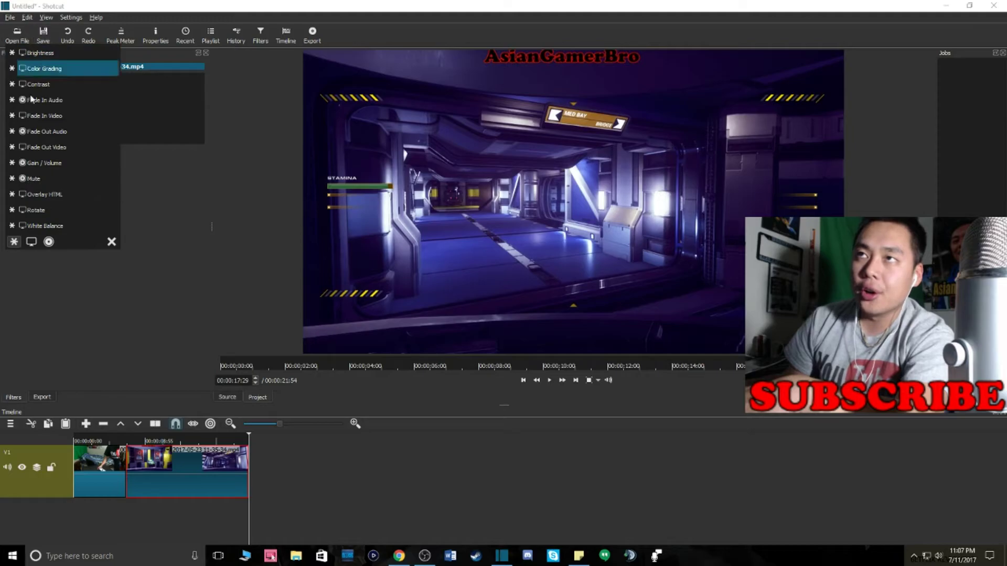
click(31, 245)
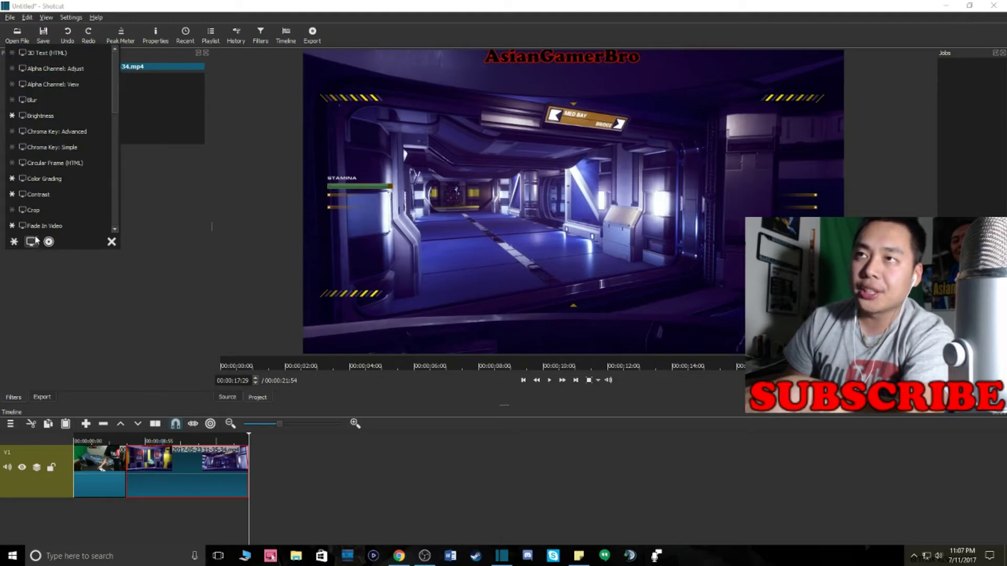
scroll(45, 196, down, 4)
scroll(55, 206, down, 5)
Add a Text filter reading 'HI' to the gameplay clip, sized 600 x 200.
click(61, 194)
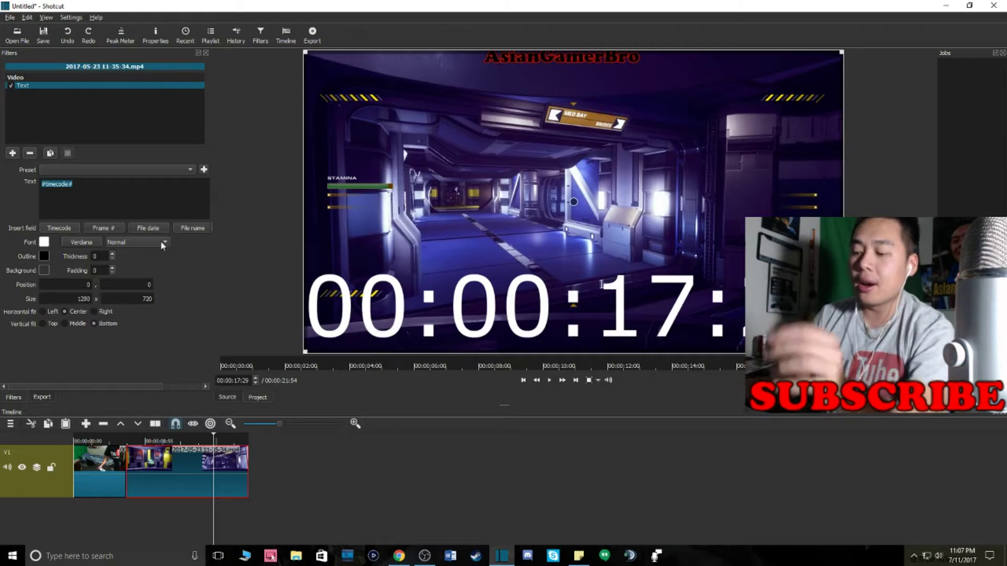
text(HI)
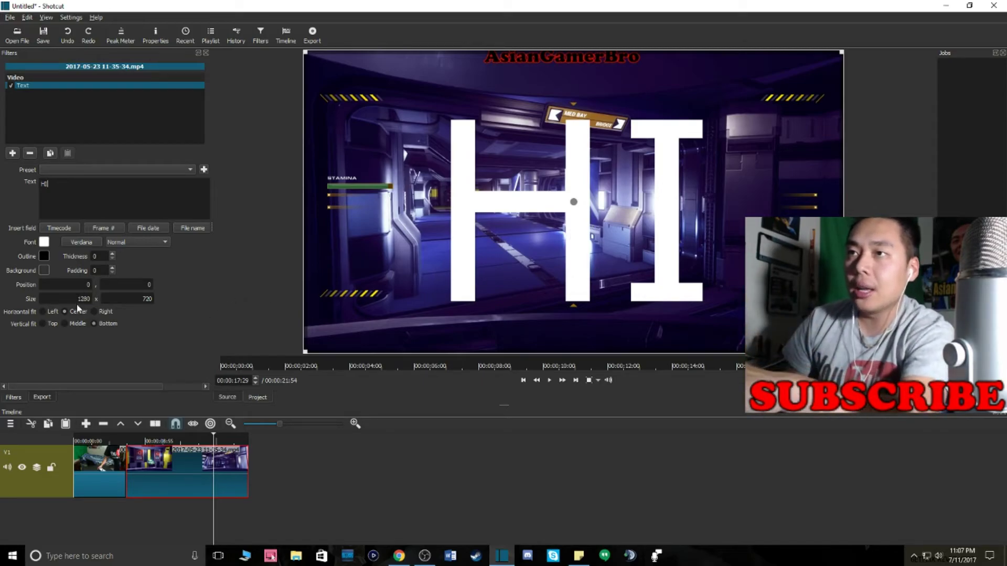
text(600)
key(Return)
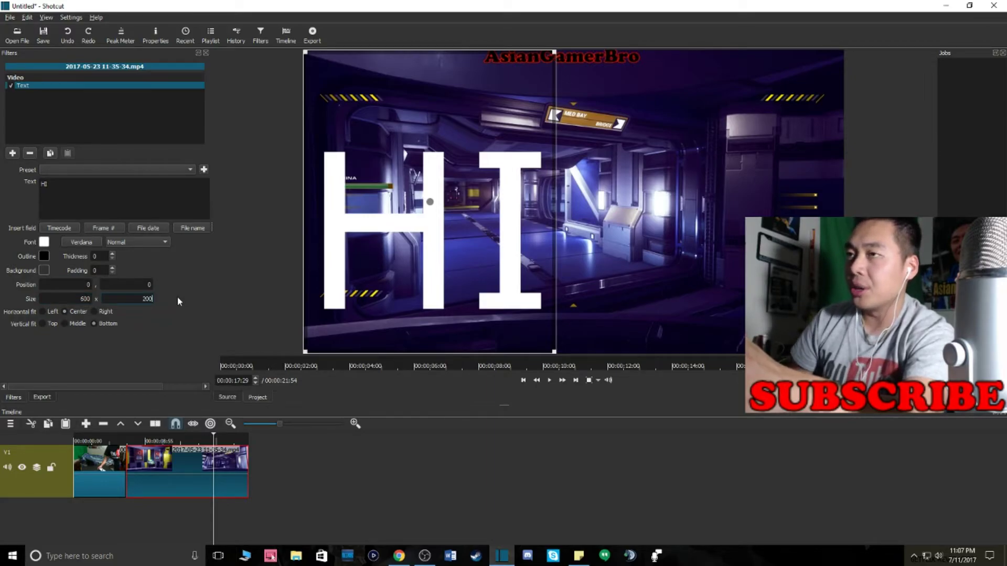
key(Return)
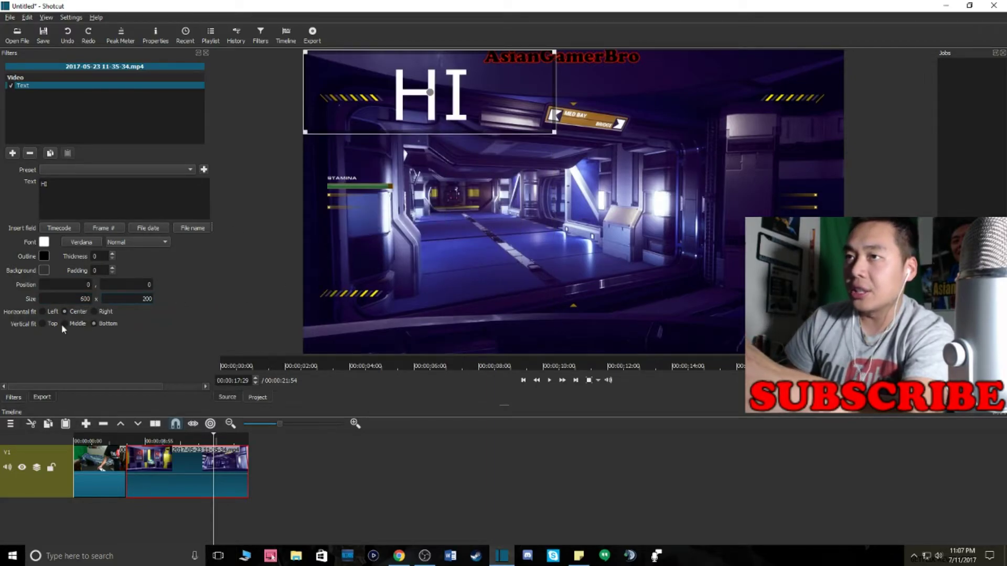
Resize the HI text box to 187 x 145 in the bottom-left corner, aligned left and bottom.
click(94, 312)
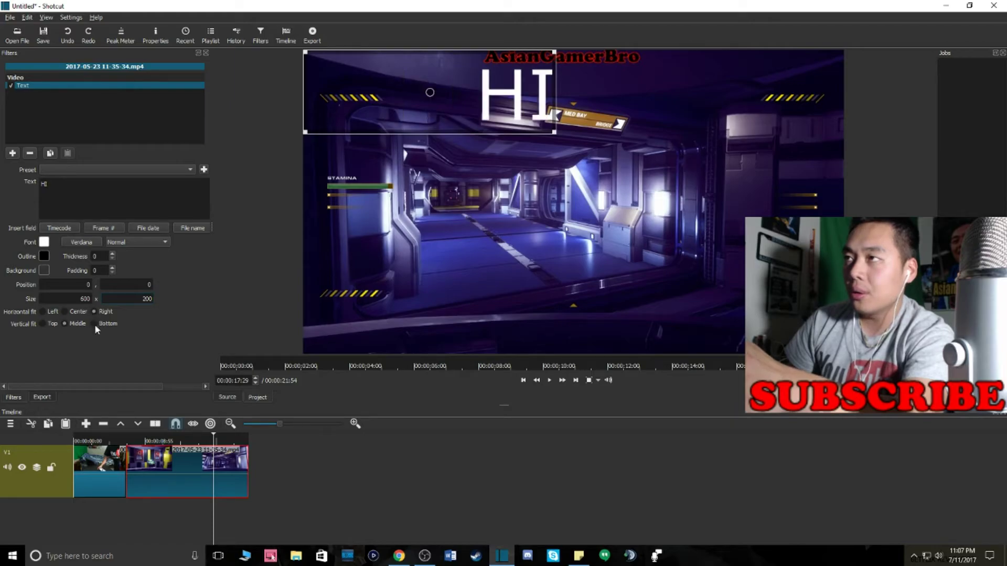
click(94, 324)
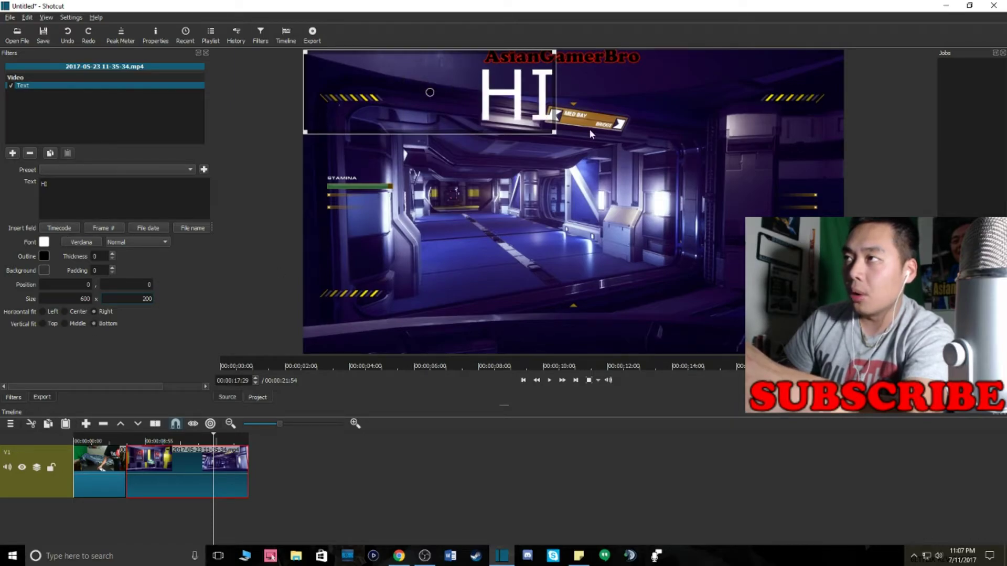
drag(554, 133, 627, 235)
drag(662, 288, 720, 353)
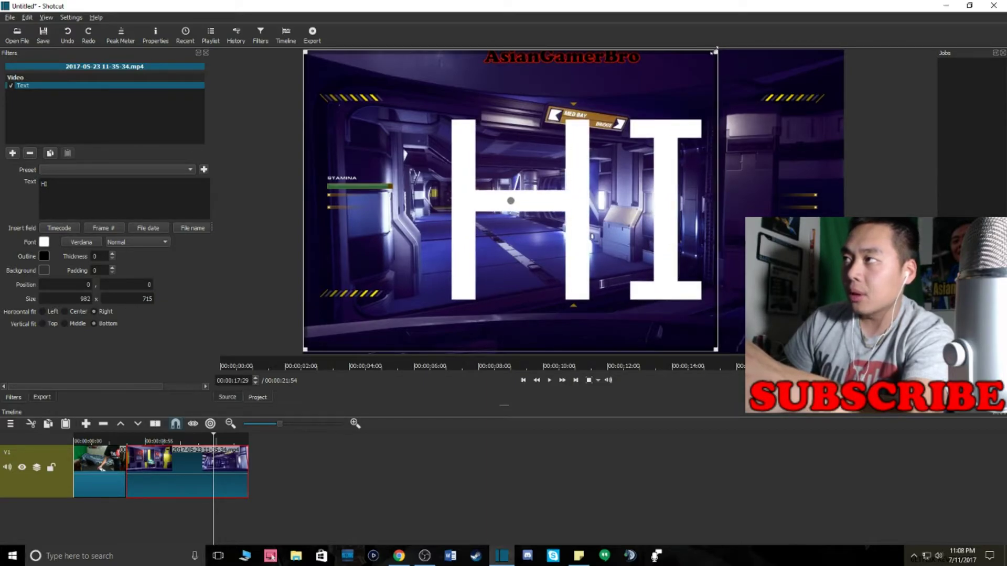
drag(716, 50, 382, 291)
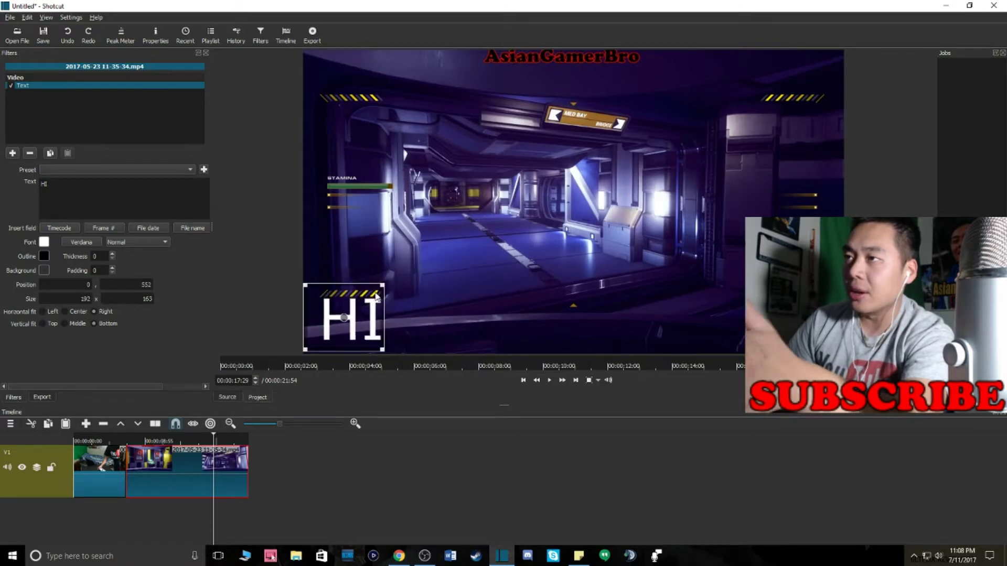
click(42, 311)
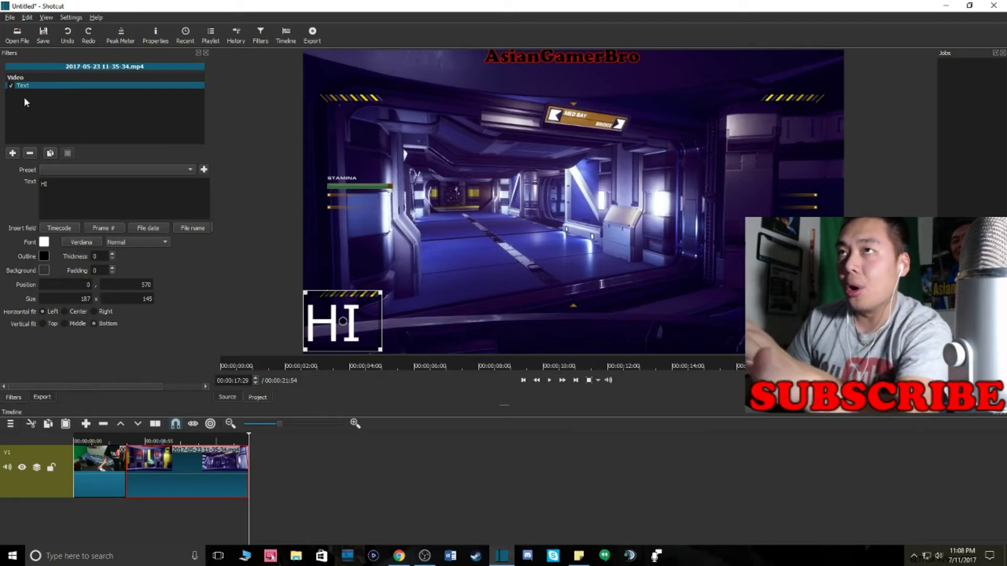
Show the Export panel with H.264 High Profile selected (48000 Hz, aac, 256k audio).
click(48, 18)
click(222, 174)
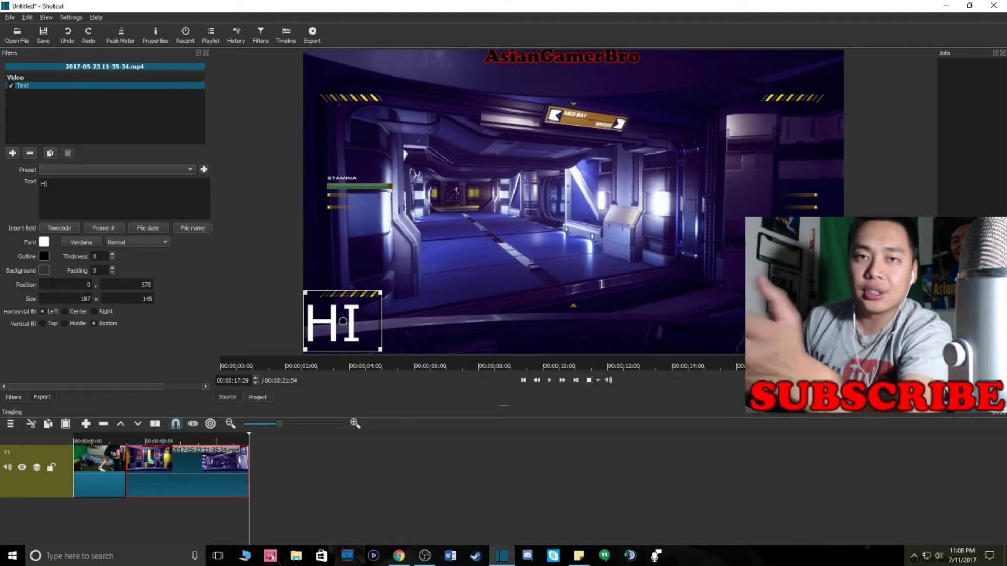
click(75, 22)
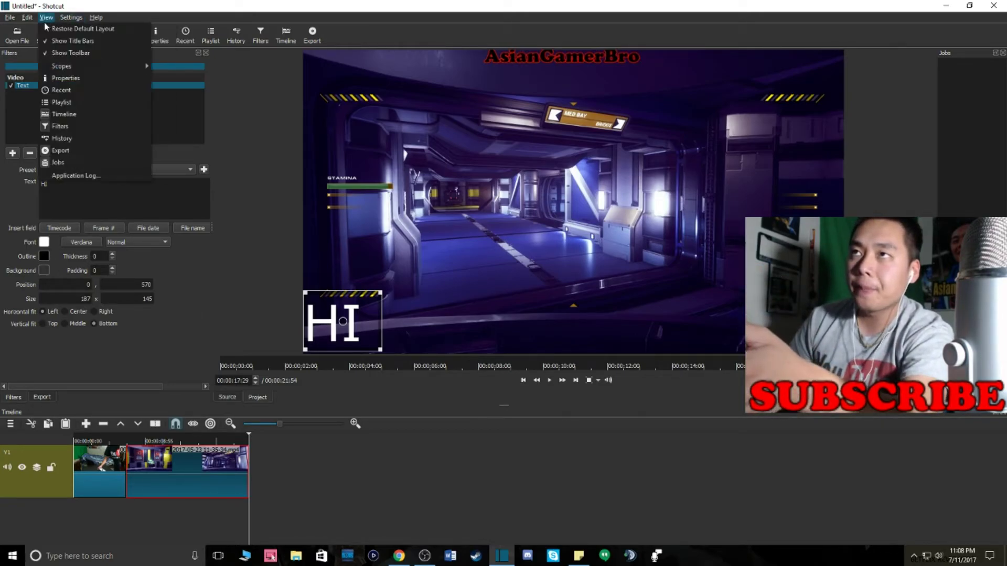
click(66, 127)
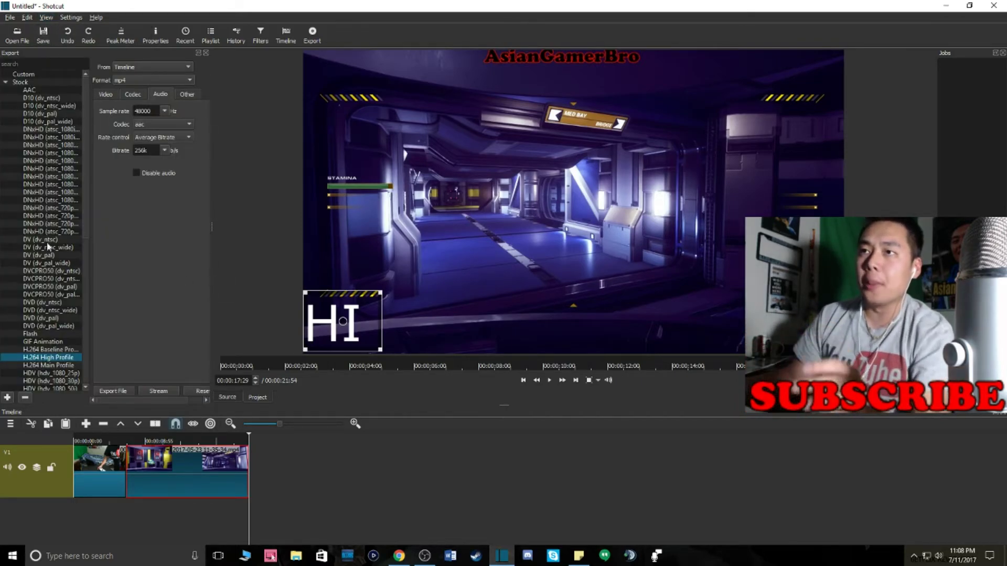
scroll(88, 186, down, 3)
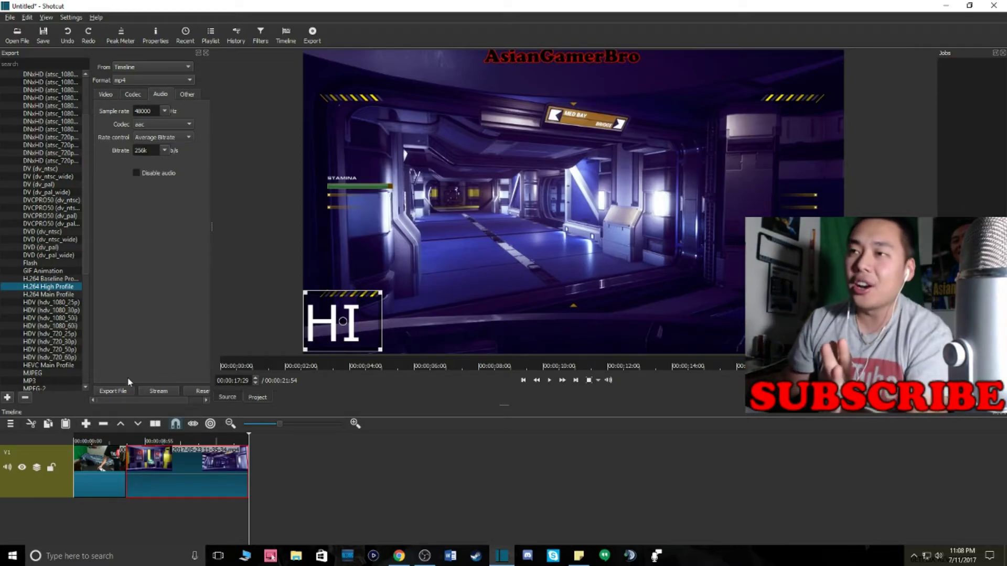
Export the timeline to the Desktop as the mp4 'youtube shotcut tutorail'.
click(112, 391)
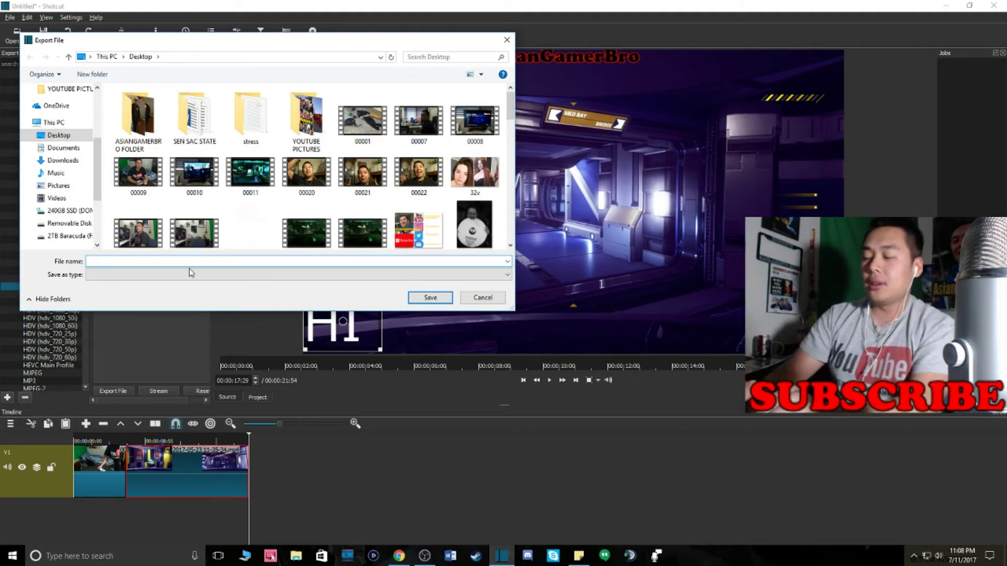
text(youtube shotcut tutoreil)
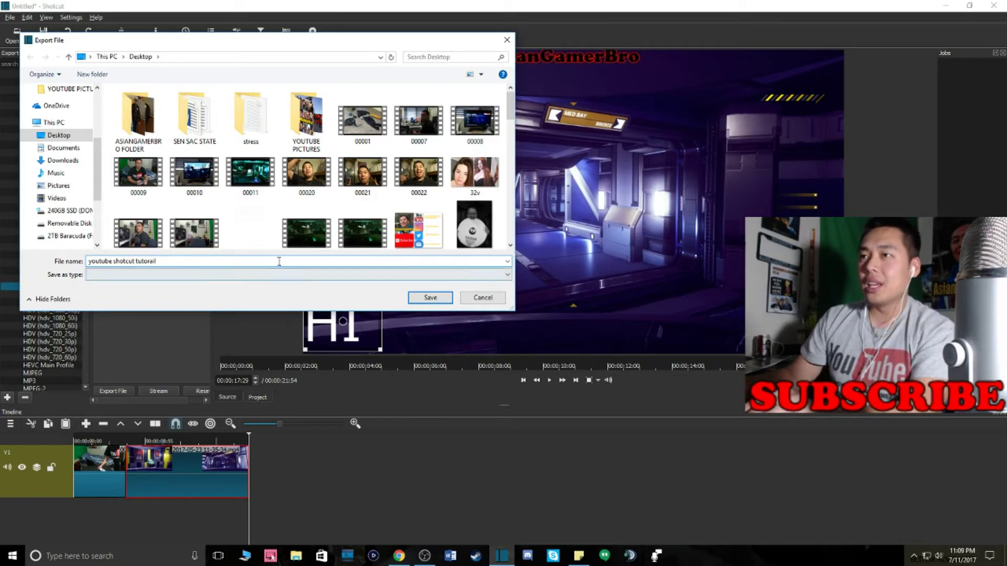
click(417, 298)
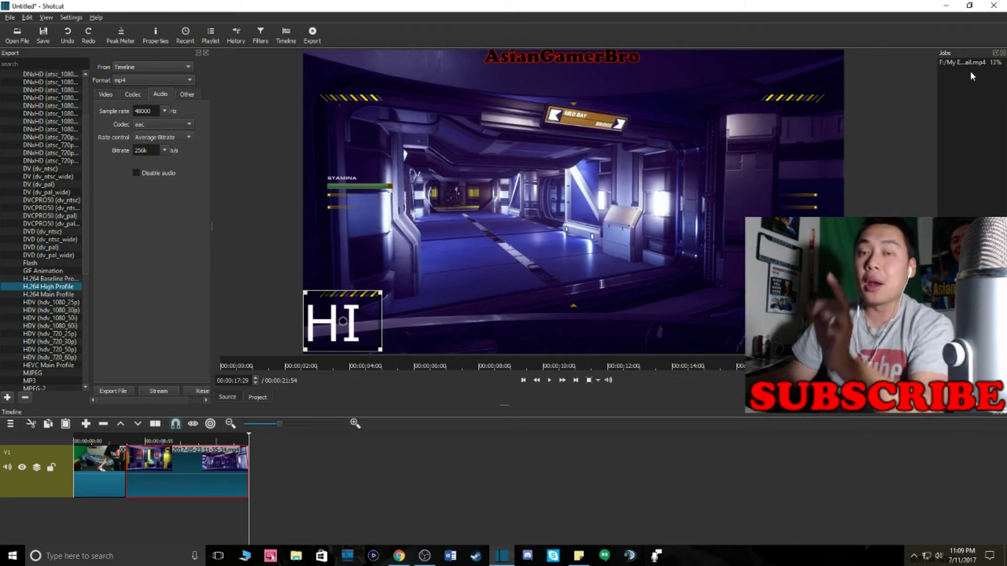
Check the exported video file on the desktop, then return to Shotcut to confirm the export.
click(945, 6)
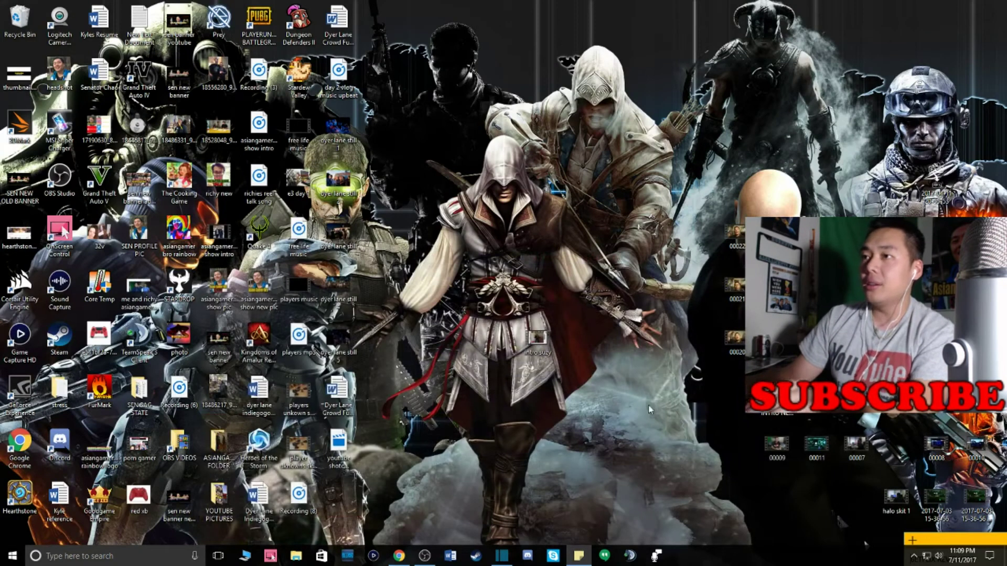
click(346, 452)
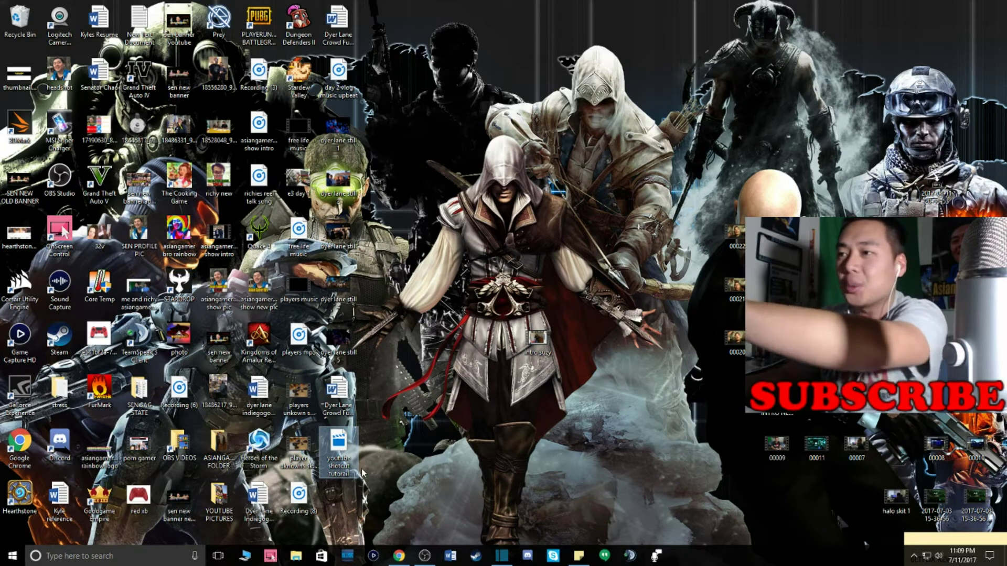
click(500, 554)
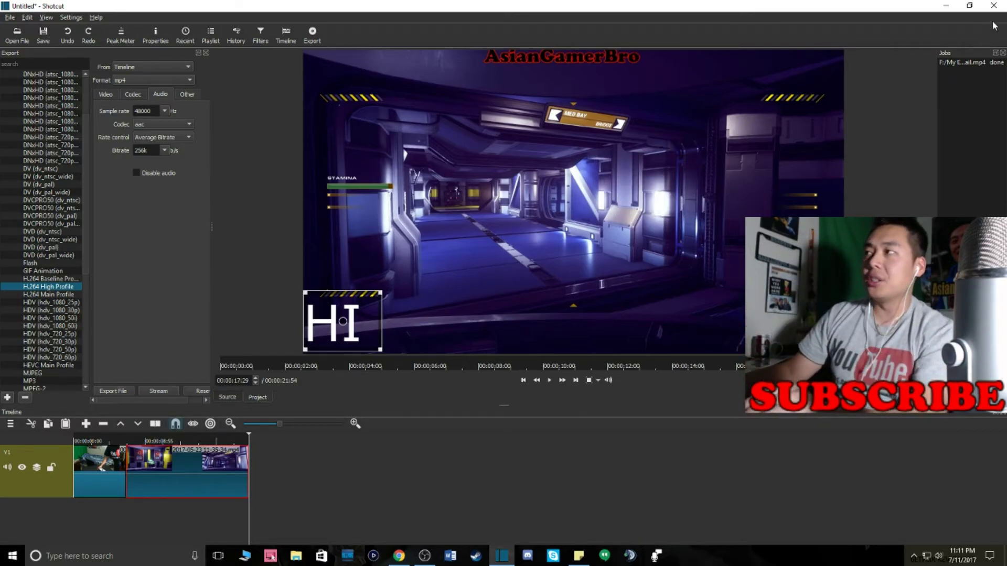
Minimize Shotcut, OBS and Chrome and move the exported MP4 icon to open desktop space.
click(946, 7)
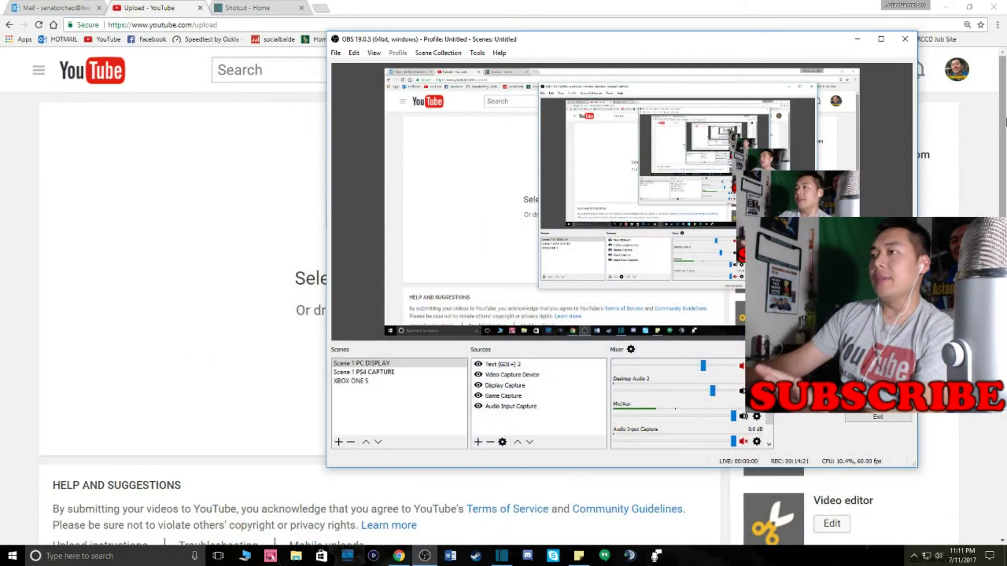
click(856, 39)
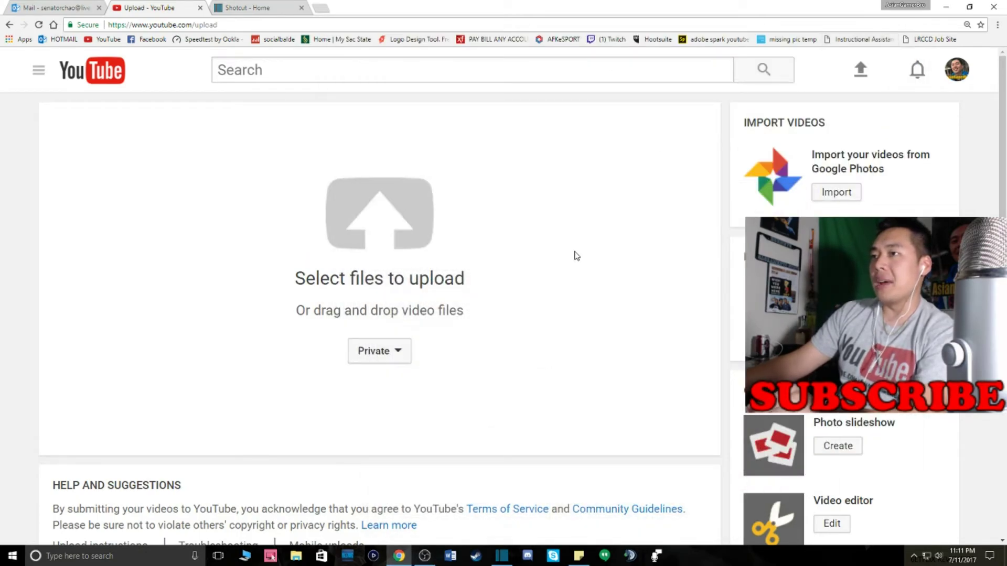
click(947, 7)
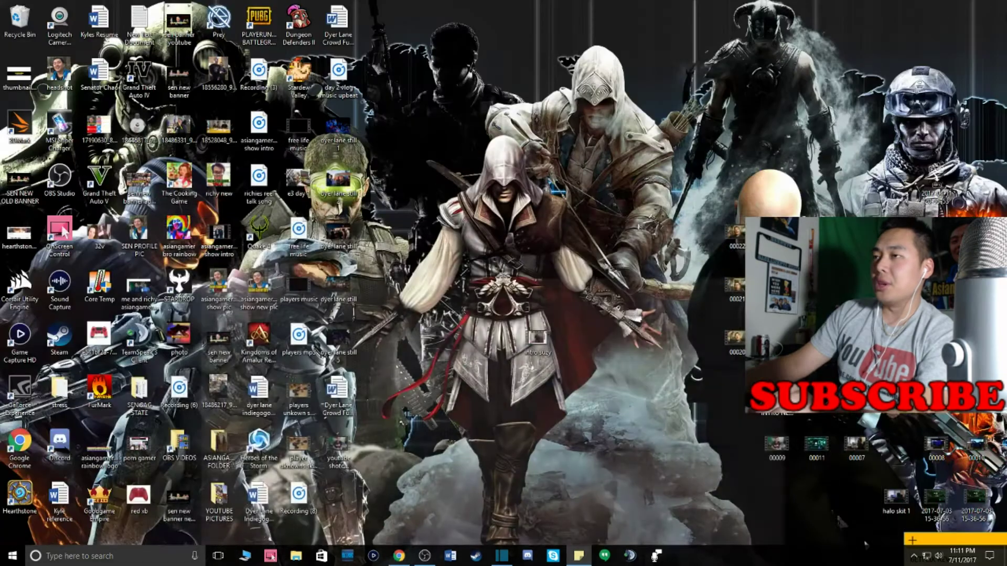
click(339, 450)
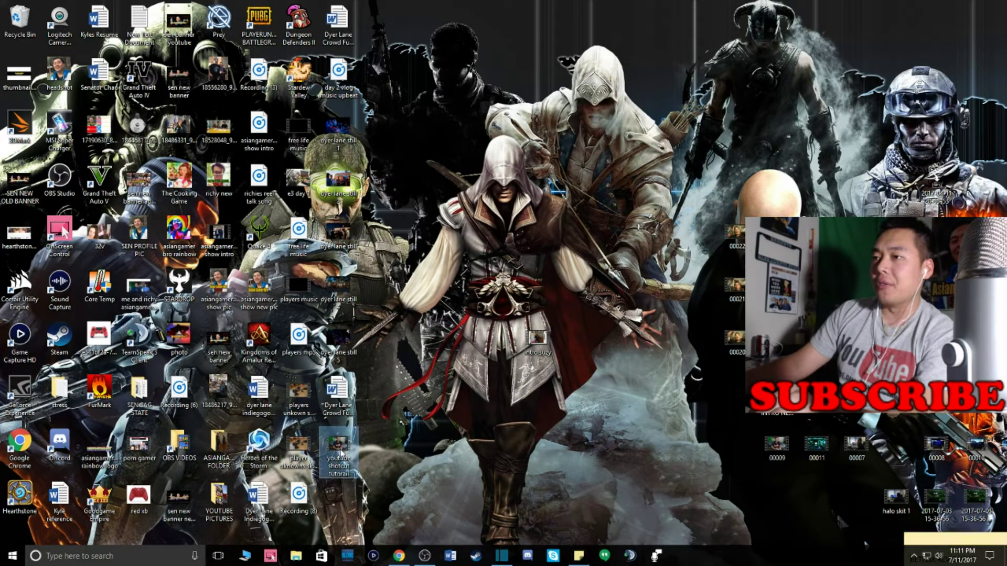
drag(341, 438, 422, 393)
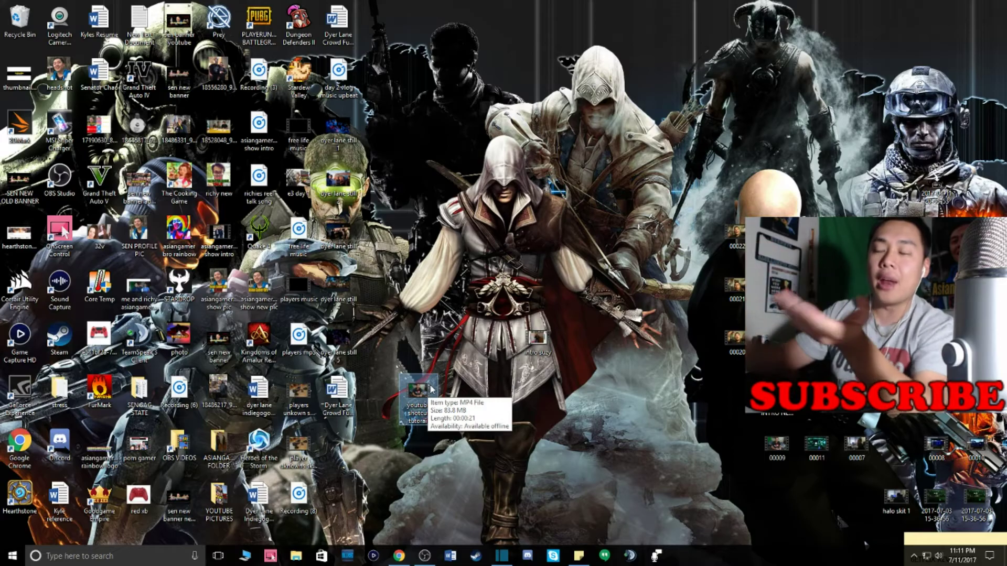
double_click(432, 389)
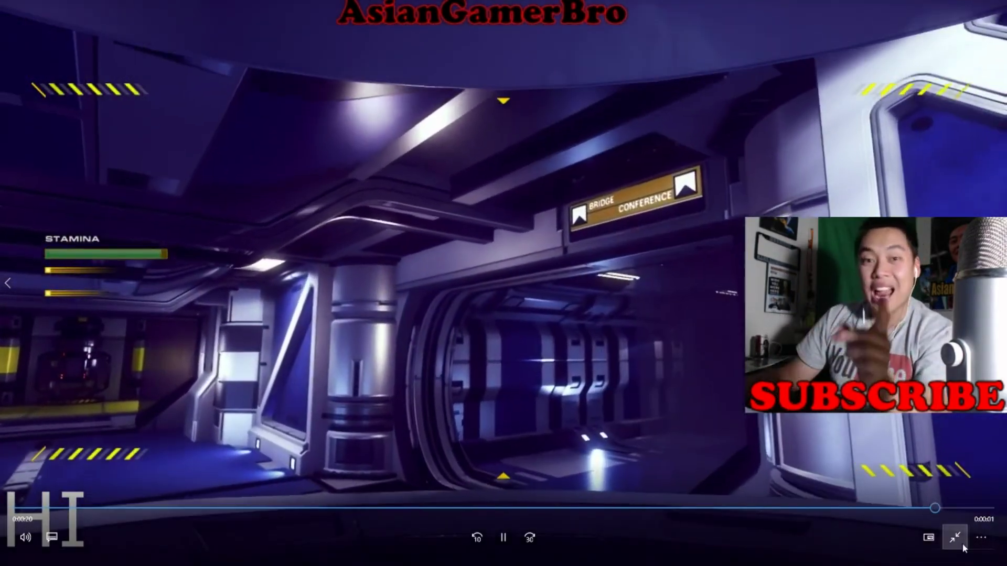
click(962, 546)
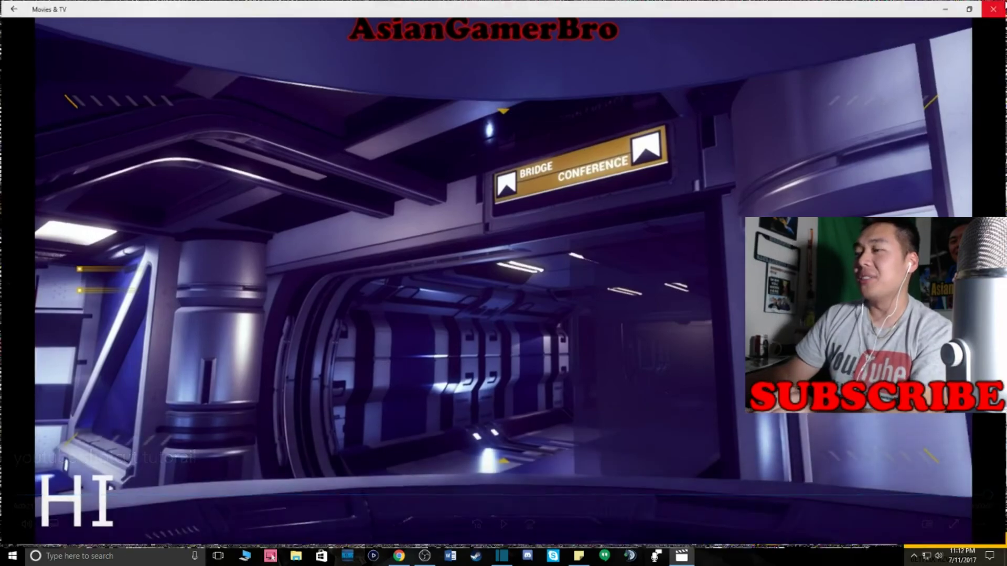
click(993, 9)
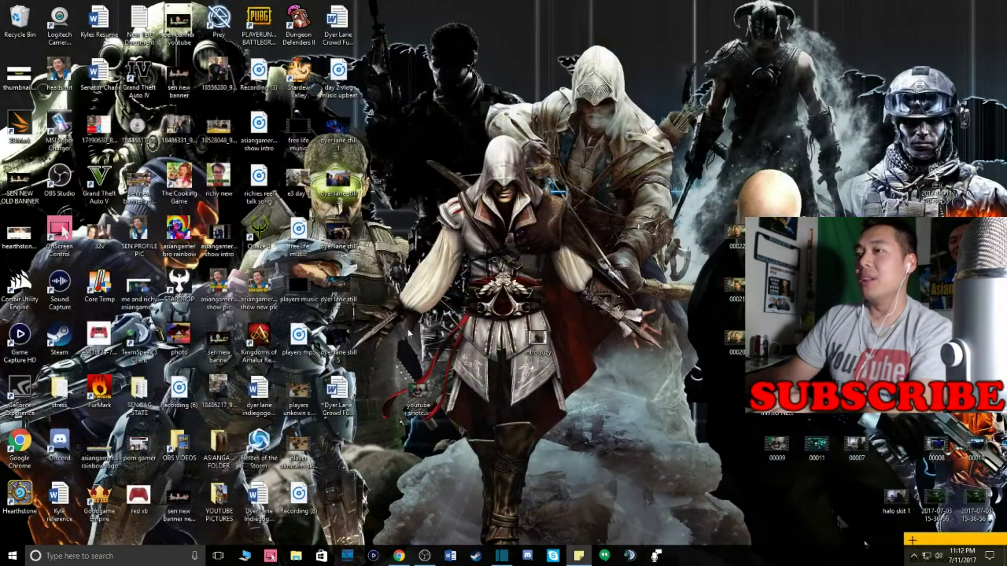
Upload 'youtube shotcut tutorail' through the YouTube upload page's file picker.
click(402, 559)
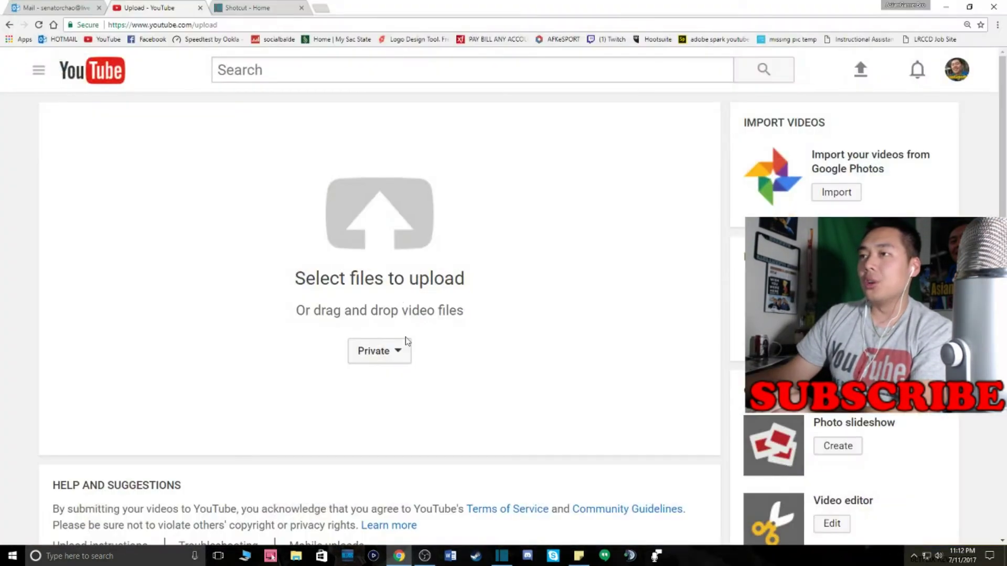
click(391, 220)
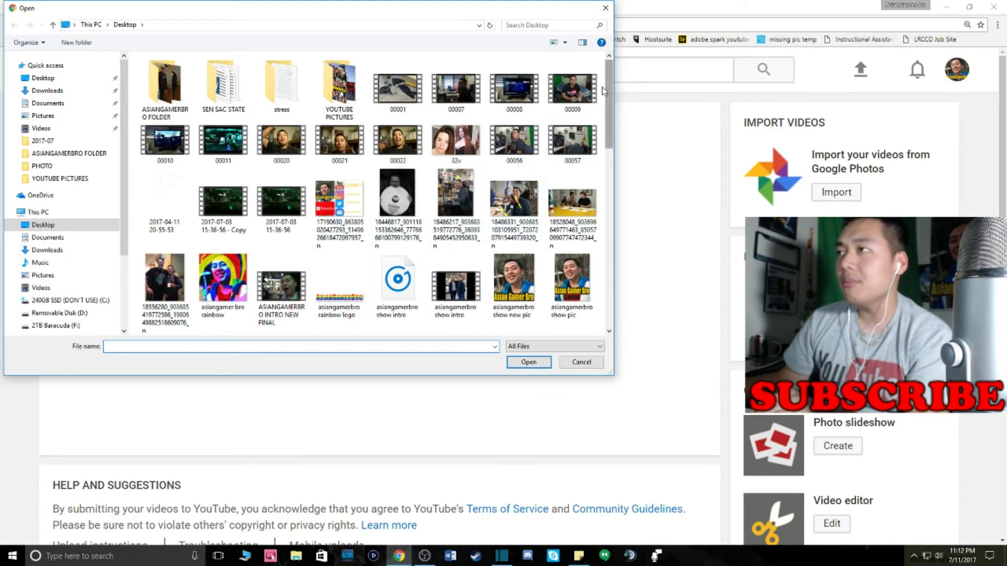
drag(606, 110, 609, 307)
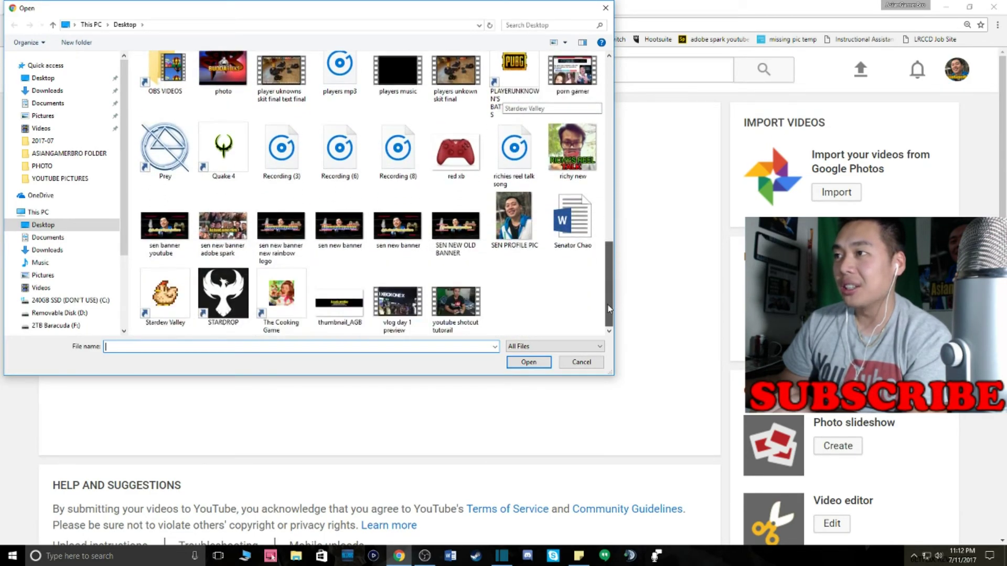
double_click(462, 312)
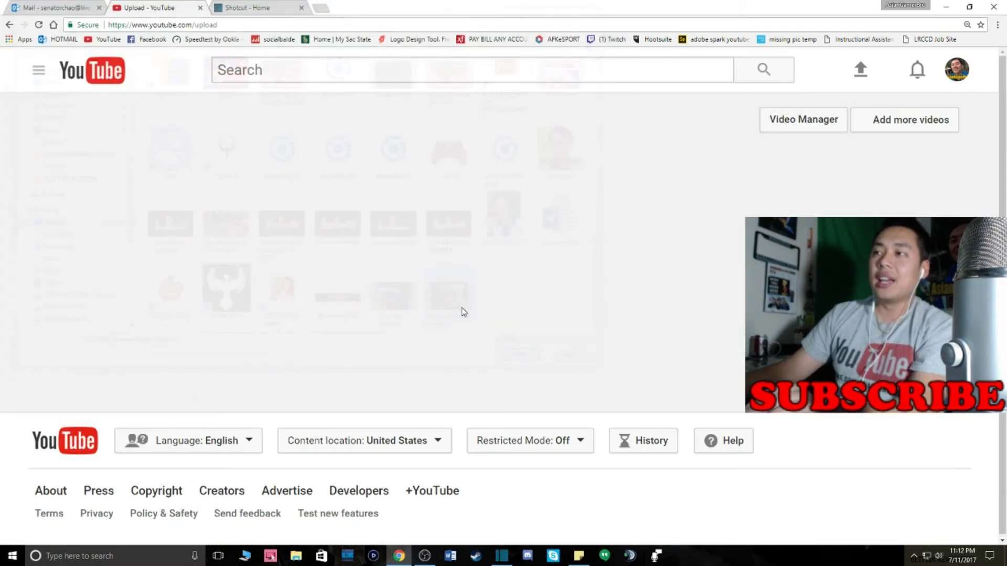